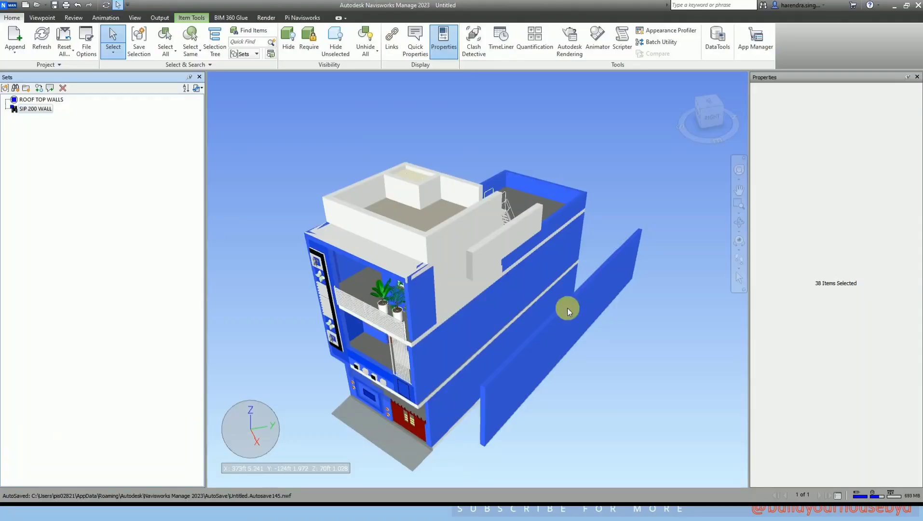
Step: Select the SIP 200 WALL set and the ROOF TOP WALLS set in turn to examine which walls each one contains
{"action": "left_click", "coordinate": [625, 175]}
{"action": "scroll", "coordinate": [496, 251], "scroll_direction": "up", "scroll_amount": 3}
{"action": "middle_click_drag", "start_coordinate": [501, 260], "coordinate": [536, 197], "text": "shift"}
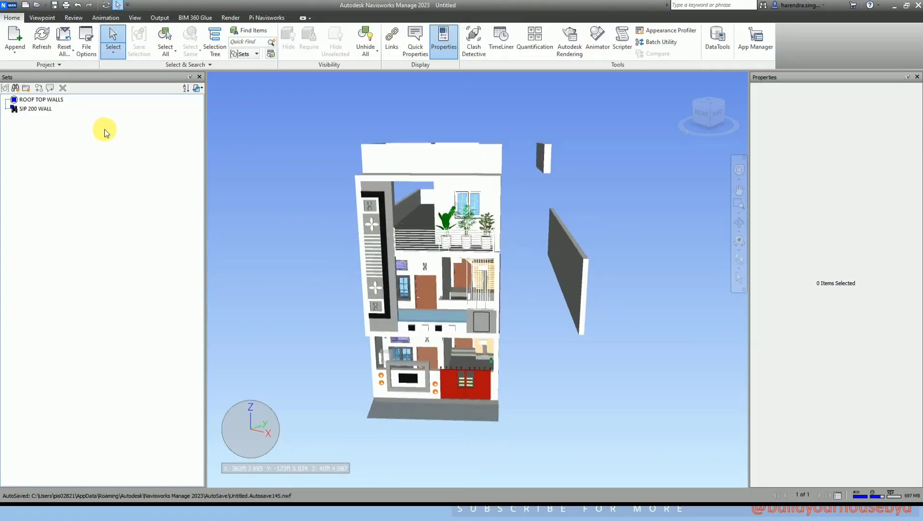
{"action": "left_click", "coordinate": [35, 109]}
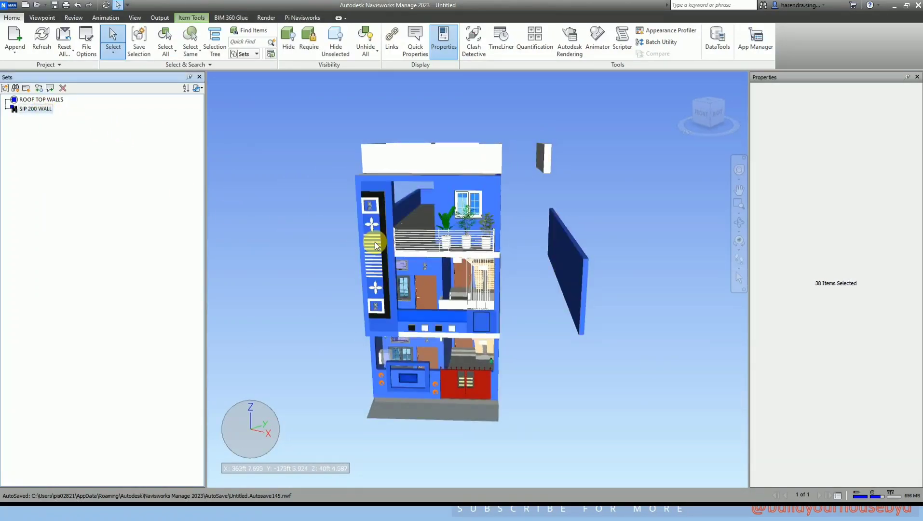
{"action": "left_click", "coordinate": [49, 100]}
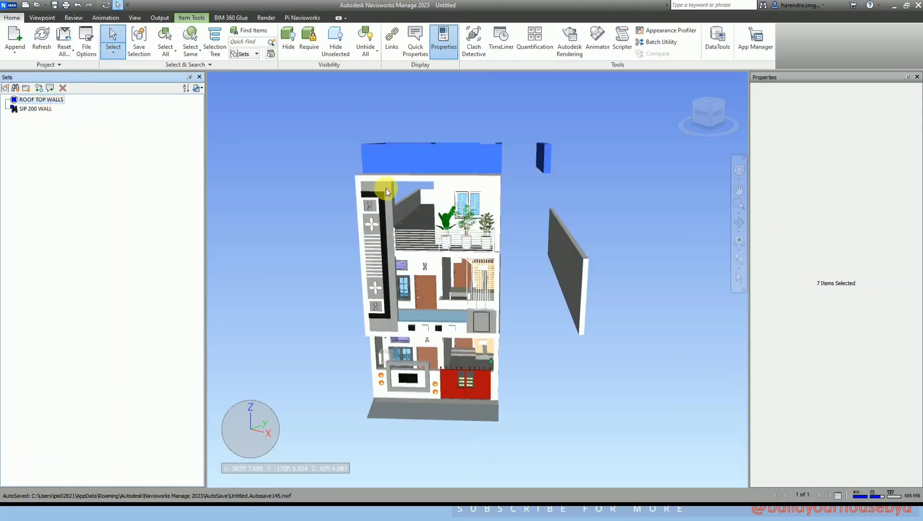
{"action": "middle_click_drag", "start_coordinate": [504, 194], "coordinate": [533, 200], "text": "shift"}
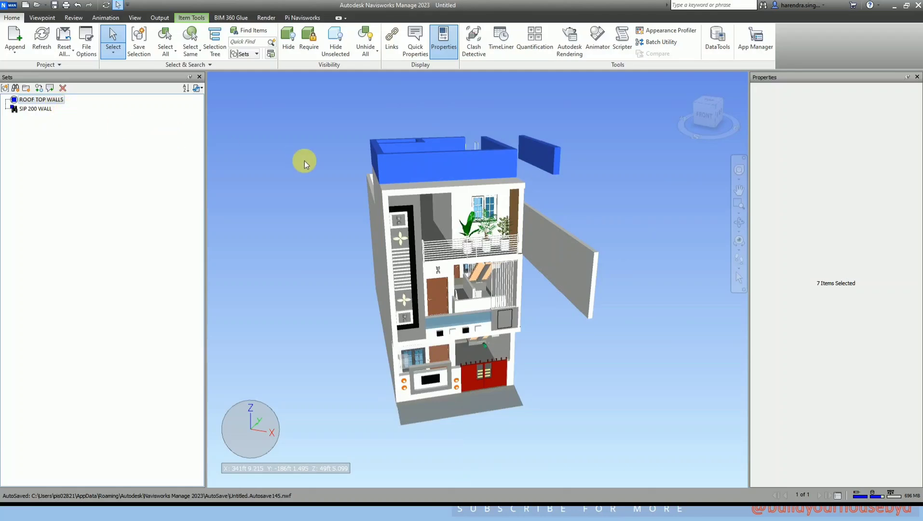
Step: Examine the properties of the front facade wall and the first-floor door, and clear the selection
{"action": "left_click", "coordinate": [304, 161]}
{"action": "middle_click_drag", "start_coordinate": [315, 163], "coordinate": [431, 187], "text": "shift"}
{"action": "middle_click_drag", "start_coordinate": [452, 254], "coordinate": [379, 251], "text": "shift"}
{"action": "left_click", "coordinate": [379, 251]}
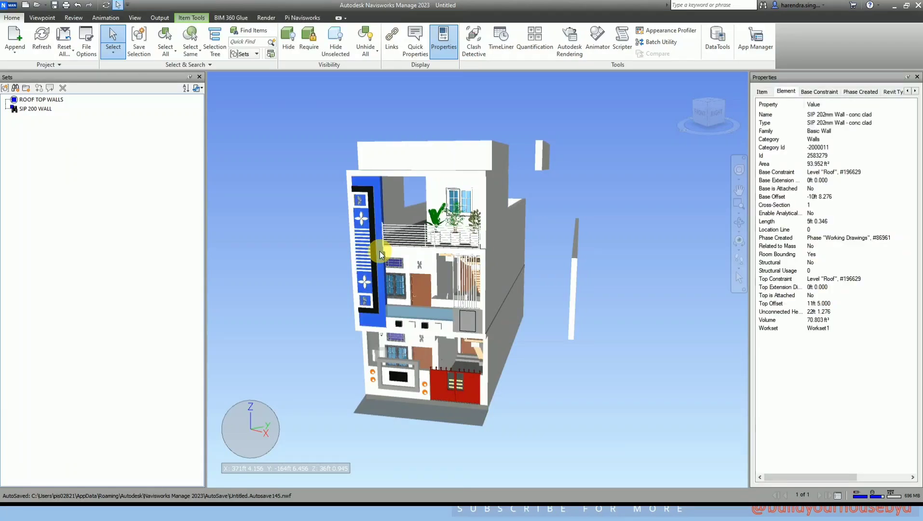
{"action": "scroll", "coordinate": [376, 253], "scroll_direction": "up", "scroll_amount": 3}
{"action": "key", "text": "Escape"}
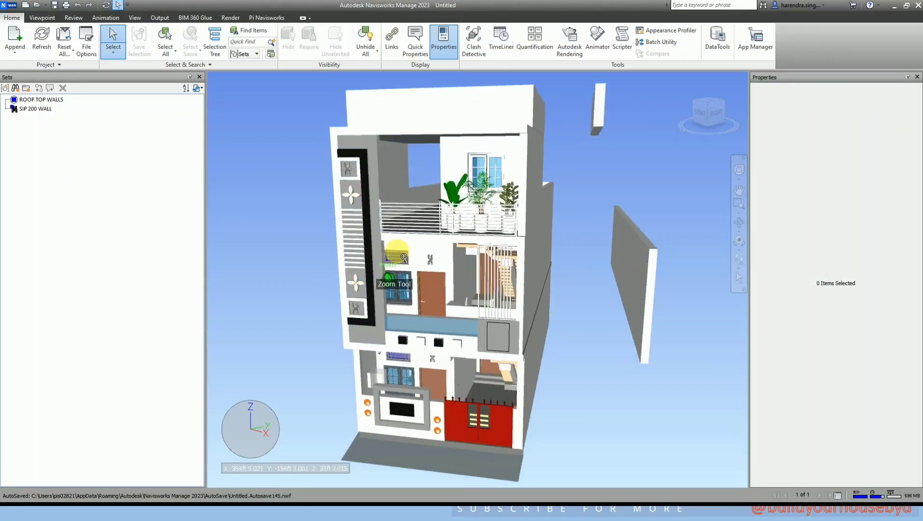
{"action": "left_click", "coordinate": [421, 281]}
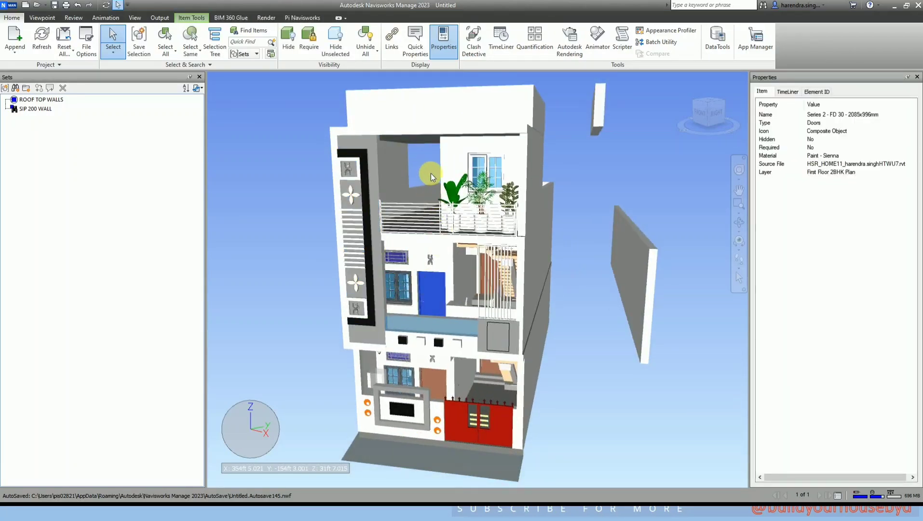
{"action": "key", "text": "Escape"}
{"action": "scroll", "coordinate": [431, 173], "scroll_direction": "down", "scroll_amount": 2}
{"action": "scroll", "coordinate": [438, 185], "scroll_direction": "down", "scroll_amount": 2}
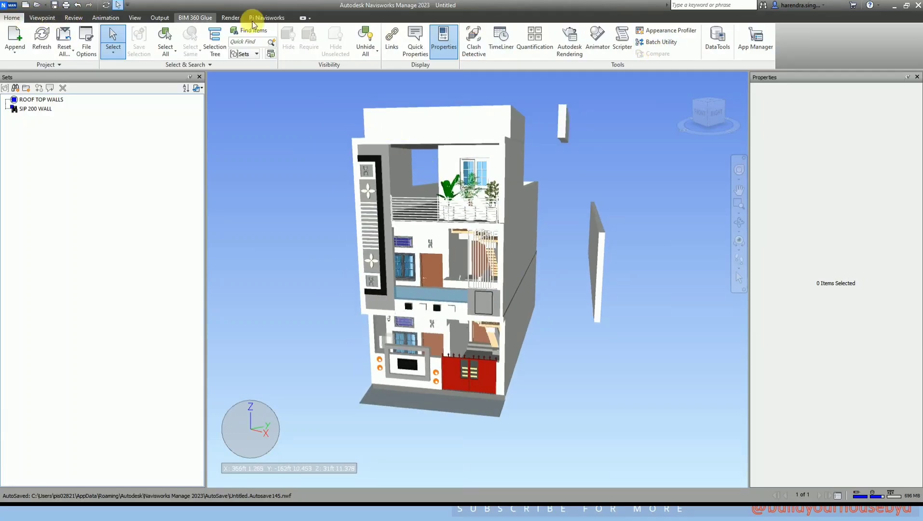
Step: Open the Appearance Profiler beside the model and switch its selector to saved sets
{"action": "left_click", "coordinate": [648, 30]}
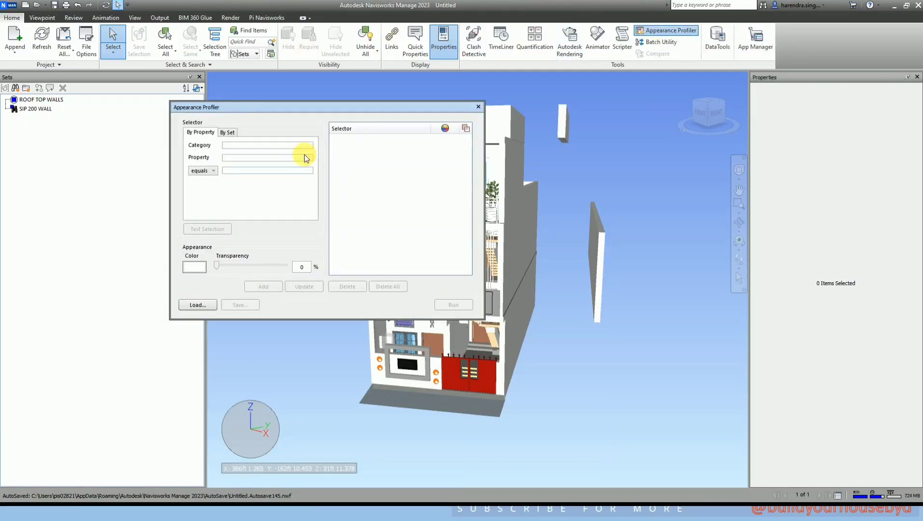
{"action": "left_click_drag", "start_coordinate": [285, 108], "coordinate": [128, 171]}
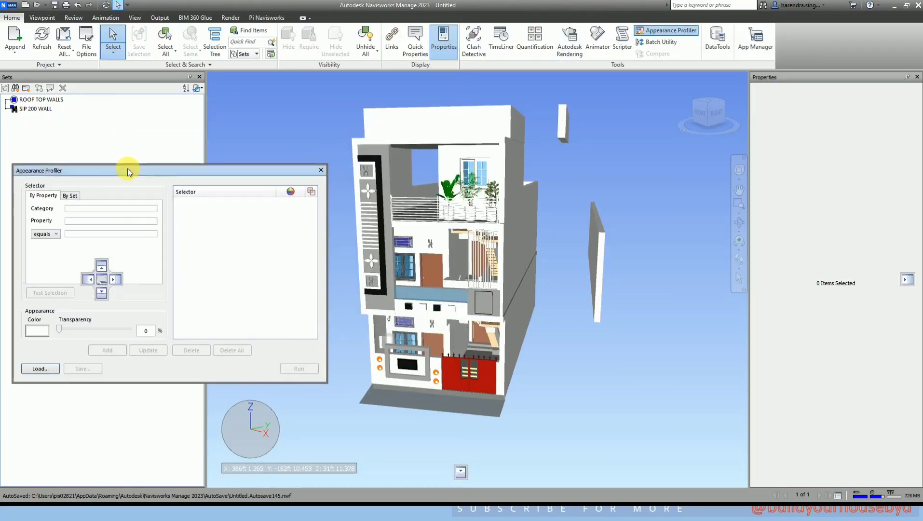
{"action": "left_click", "coordinate": [70, 196]}
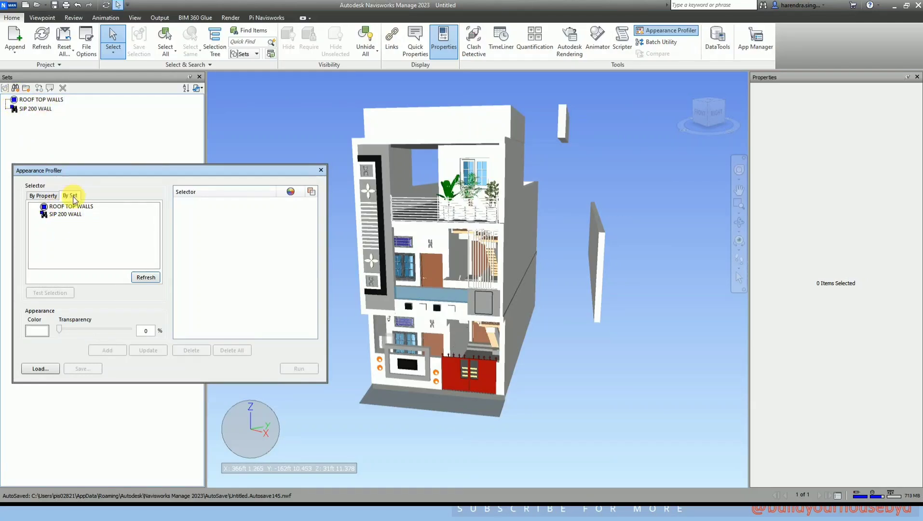
Step: Add a yellow appearance rule for the ROOF TOP WALLS set and run the profile on the model
{"action": "left_click", "coordinate": [69, 206]}
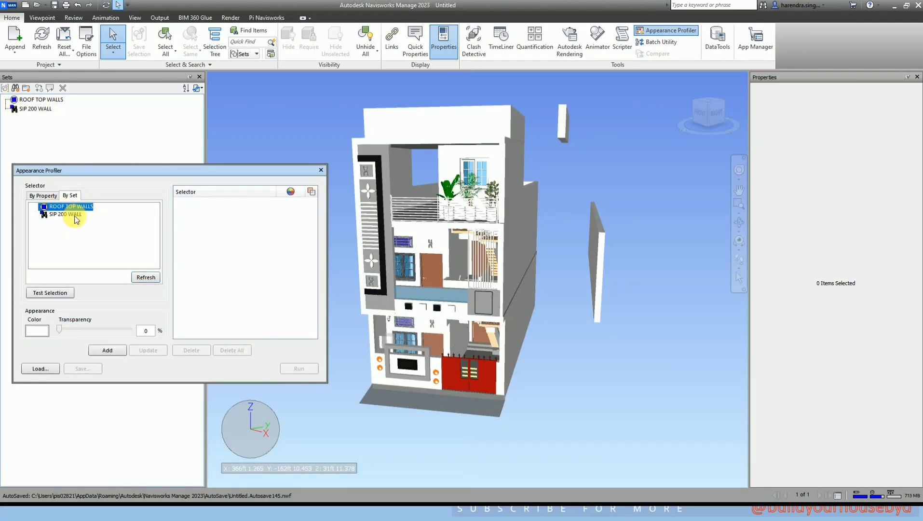
{"action": "left_click", "coordinate": [31, 333]}
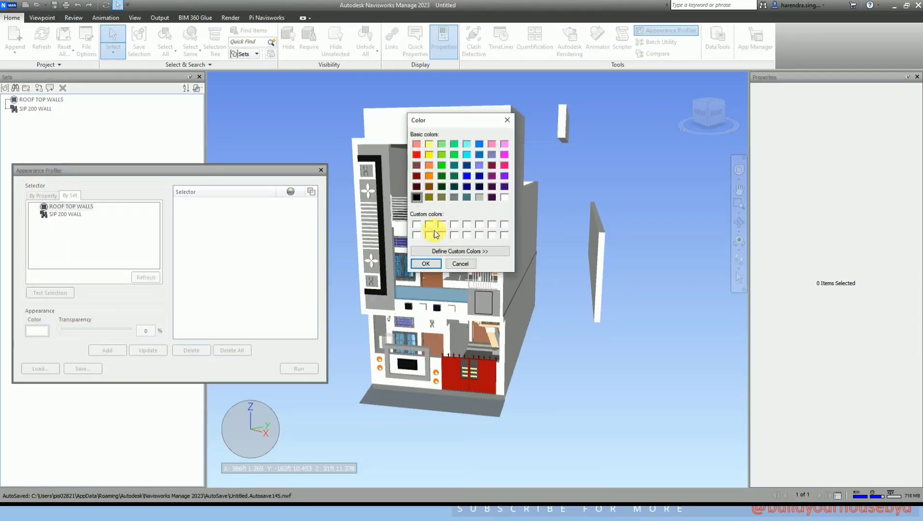
{"action": "left_click", "coordinate": [432, 154]}
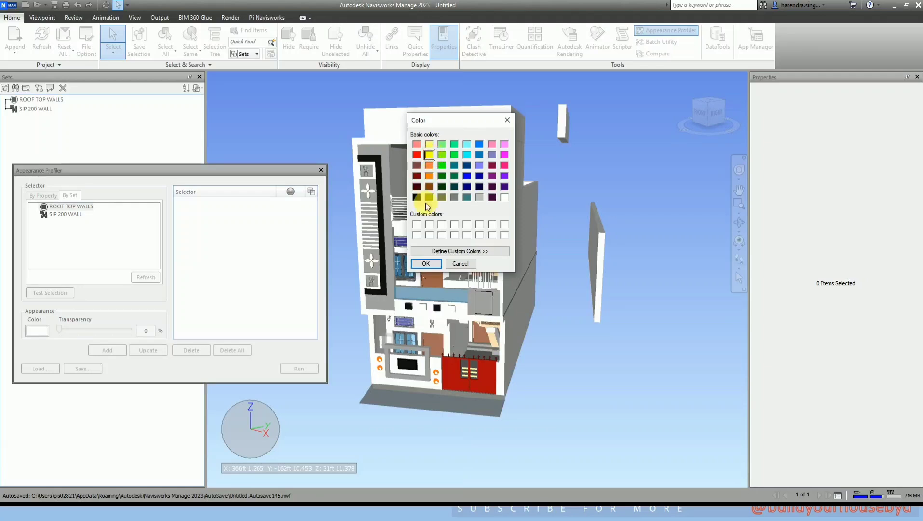
{"action": "left_click", "coordinate": [425, 264]}
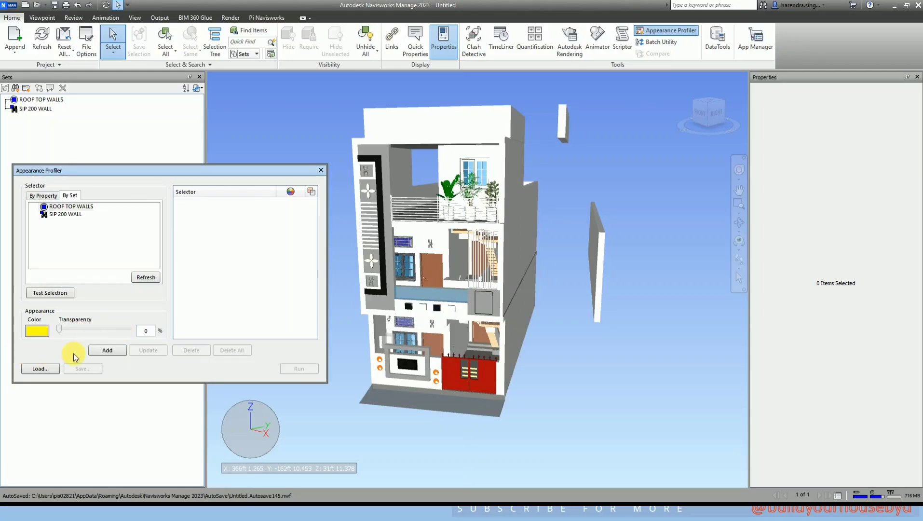
{"action": "left_click", "coordinate": [99, 352]}
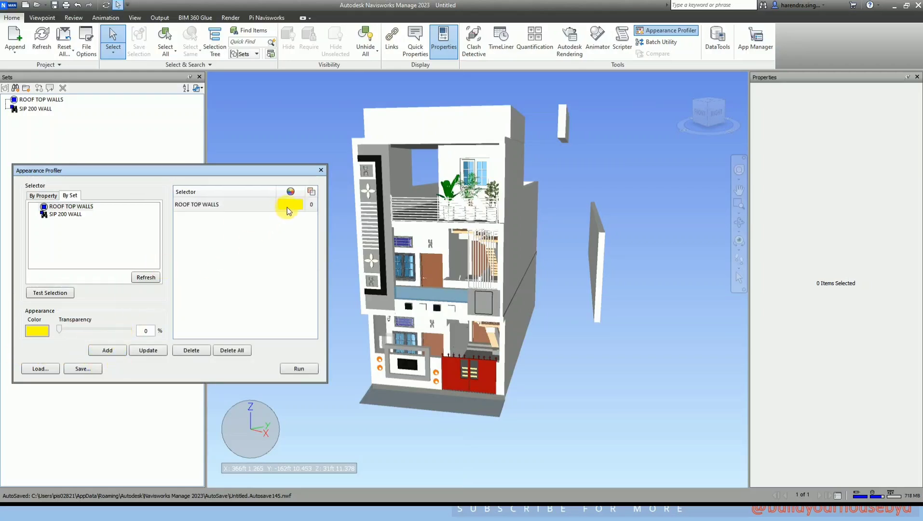
{"action": "left_click", "coordinate": [292, 369]}
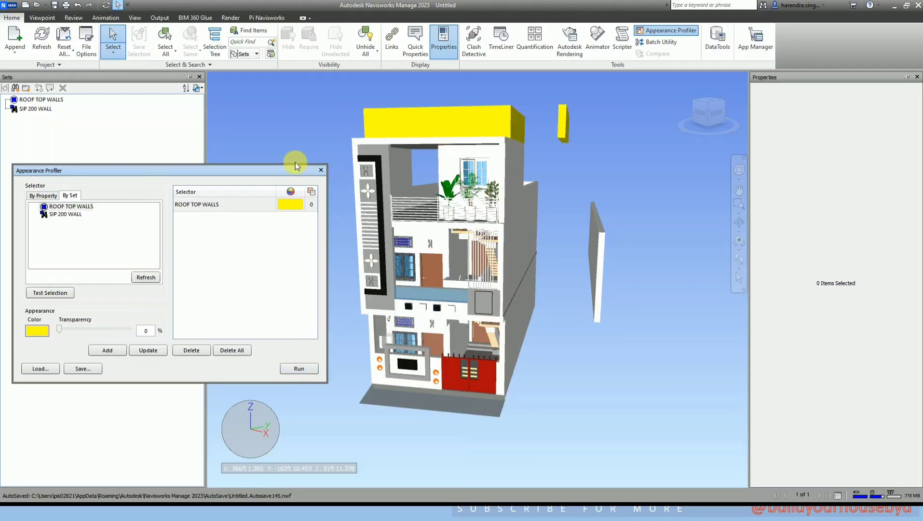
Step: Add a red appearance rule for the SIP 200 WALL set and run the profile on the model
{"action": "left_click", "coordinate": [72, 214]}
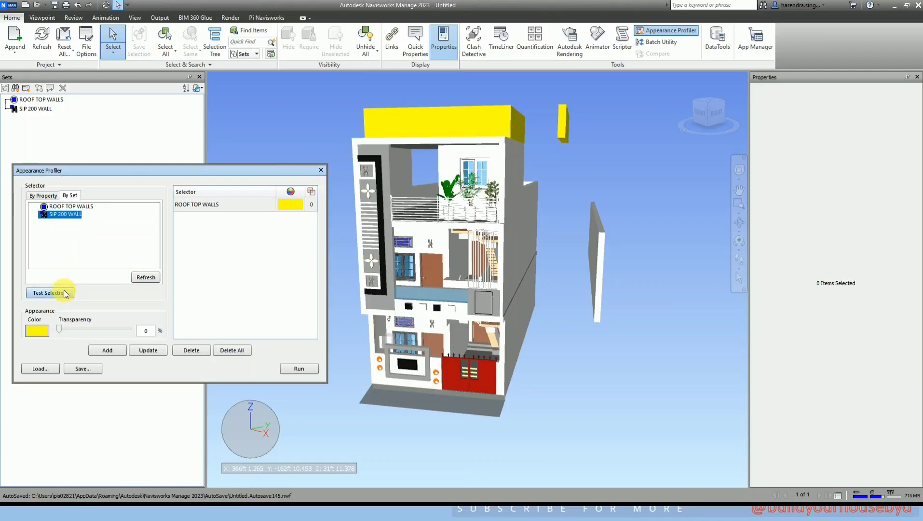
{"action": "left_click", "coordinate": [40, 334]}
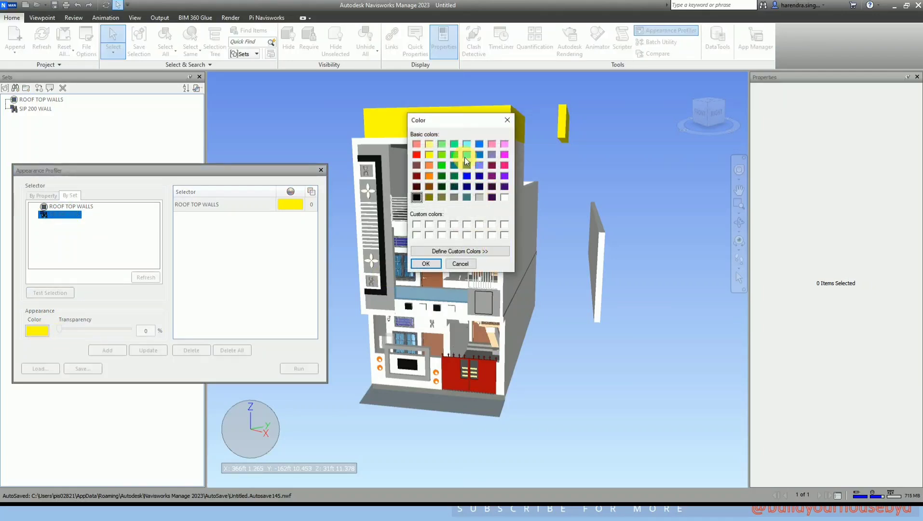
{"action": "left_click", "coordinate": [419, 155]}
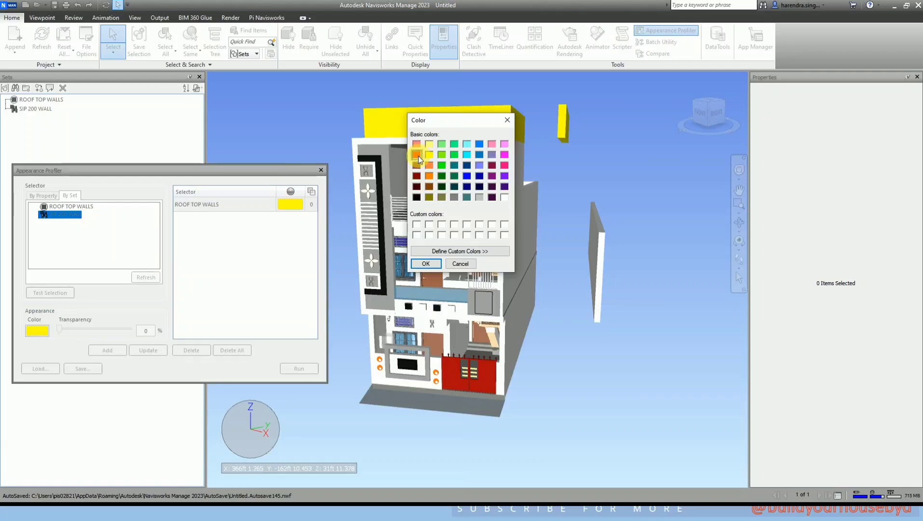
{"action": "left_click", "coordinate": [418, 264]}
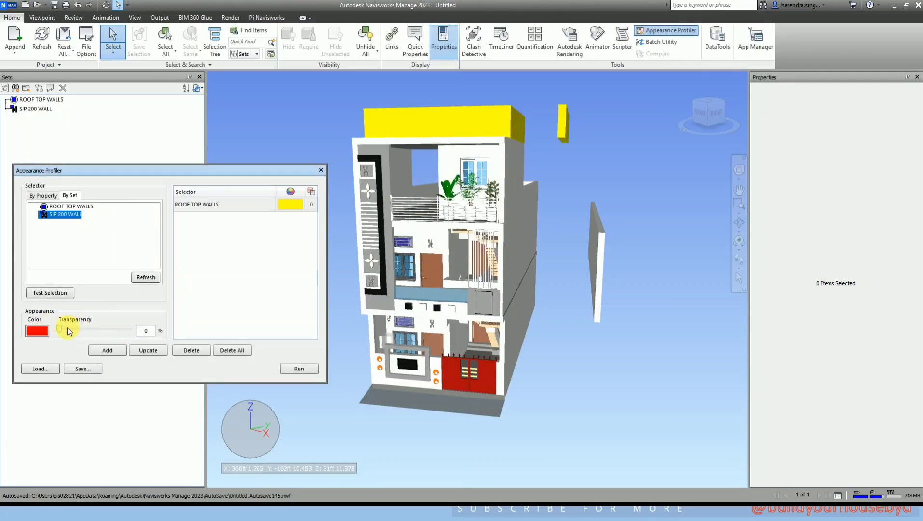
{"action": "left_click", "coordinate": [116, 350]}
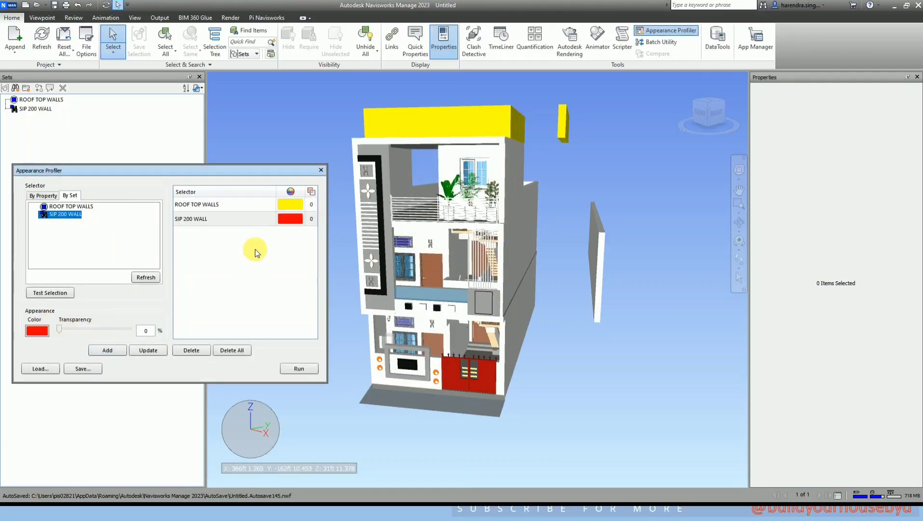
{"action": "left_click", "coordinate": [297, 368]}
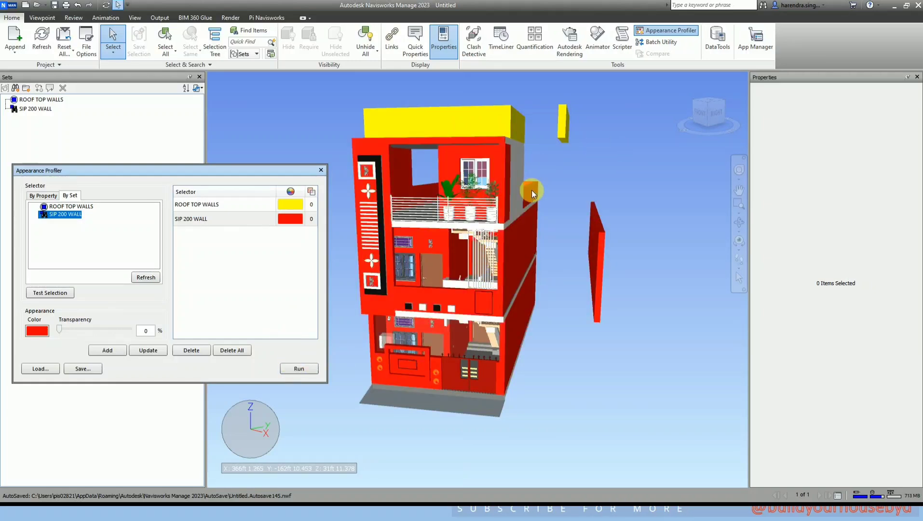
Step: Update the SIP 200 WALL rule to 70% transparency and run the profile on the model
{"action": "left_click_drag", "start_coordinate": [60, 330], "coordinate": [110, 332]}
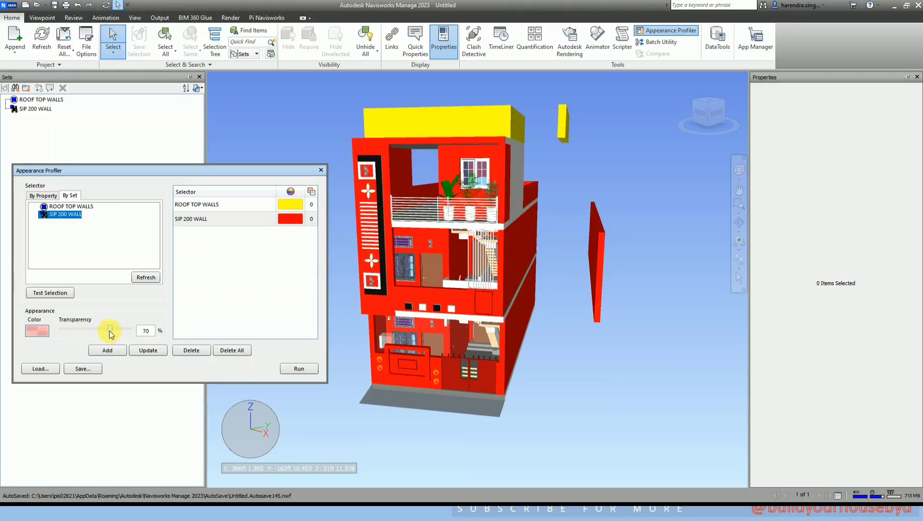
{"action": "left_click", "coordinate": [154, 351]}
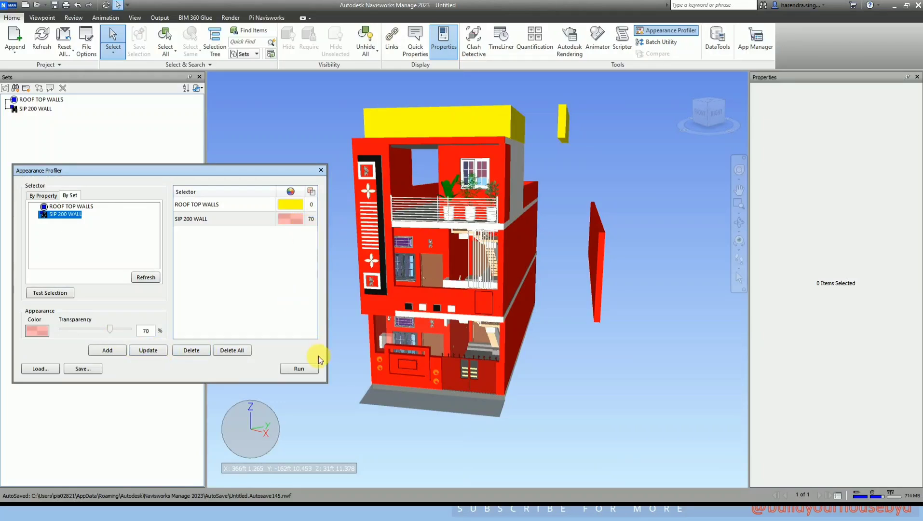
{"action": "left_click", "coordinate": [299, 369]}
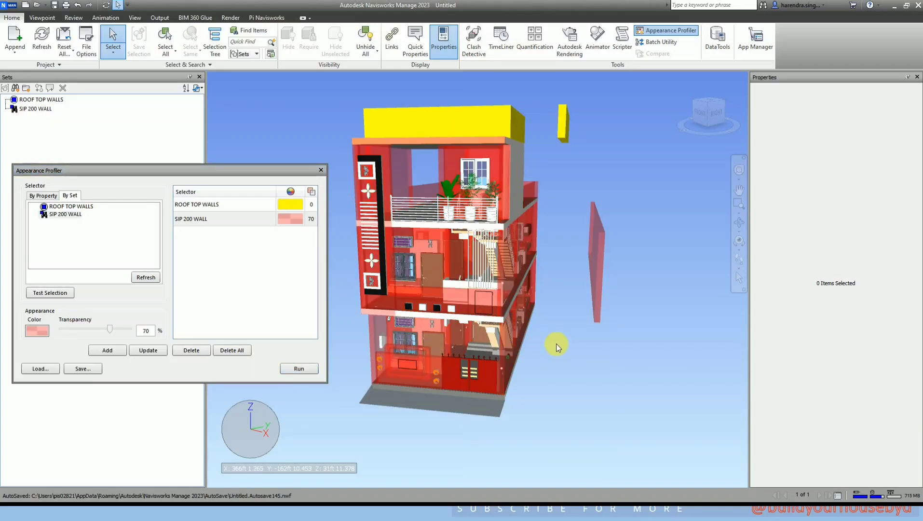
{"action": "scroll", "coordinate": [425, 271], "scroll_direction": "up", "scroll_amount": 3}
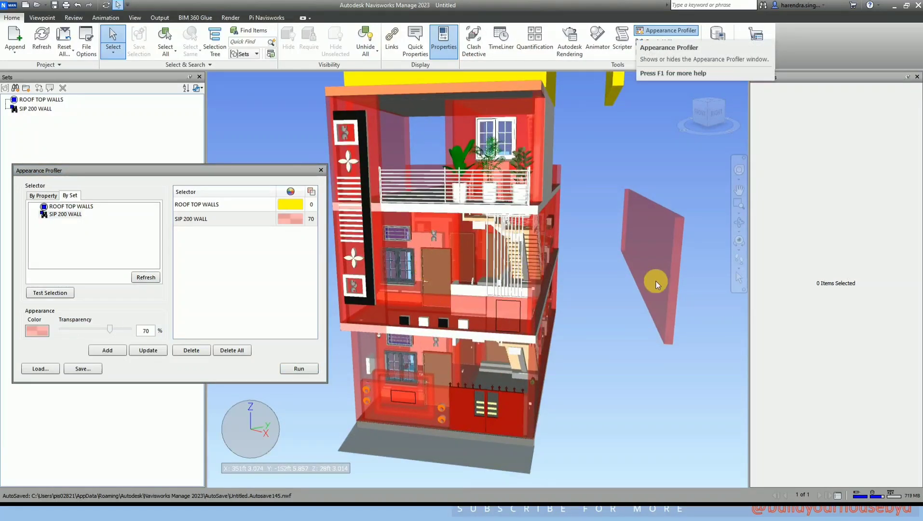
{"action": "scroll", "coordinate": [583, 286], "scroll_direction": "down", "scroll_amount": 3}
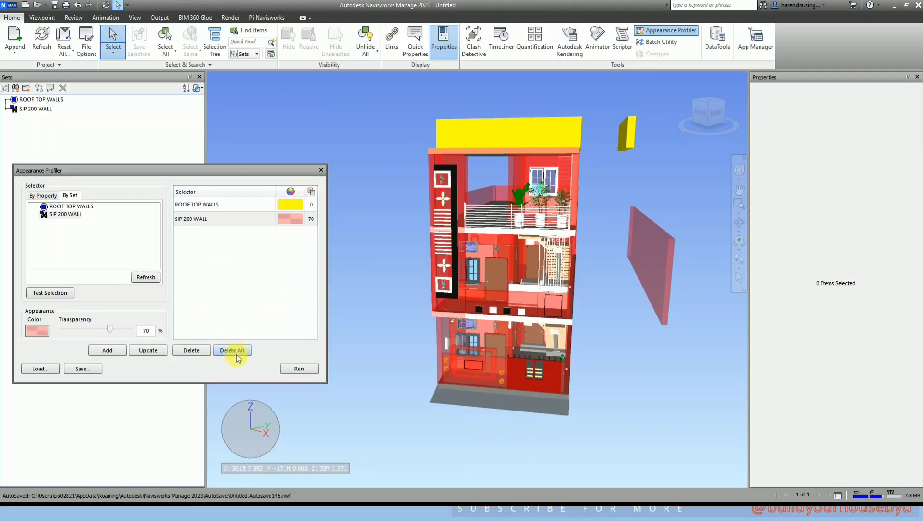
Step: Examine the dialogs for saving and loading appearance profiles as DAT files, and close both without saving or loading anything
{"action": "left_click", "coordinate": [83, 370]}
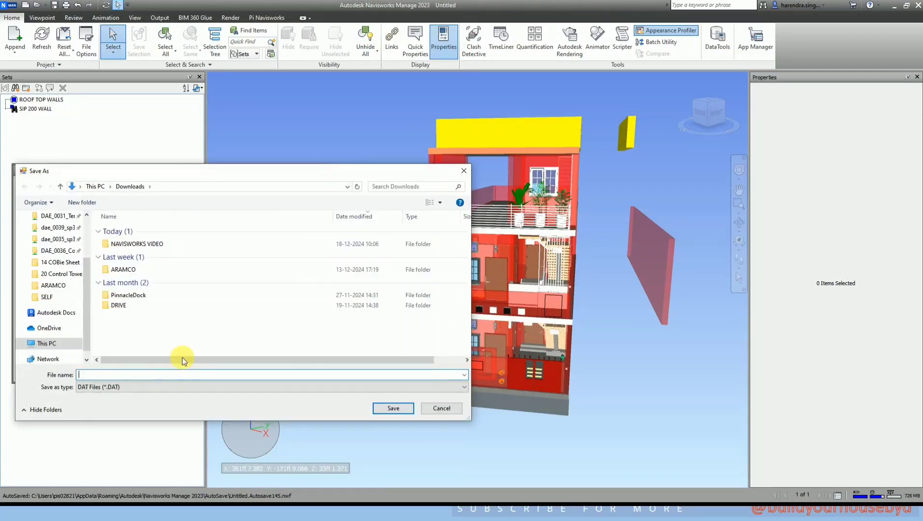
{"action": "left_click", "coordinate": [140, 387]}
{"action": "left_click", "coordinate": [140, 387]}
{"action": "left_click", "coordinate": [440, 409]}
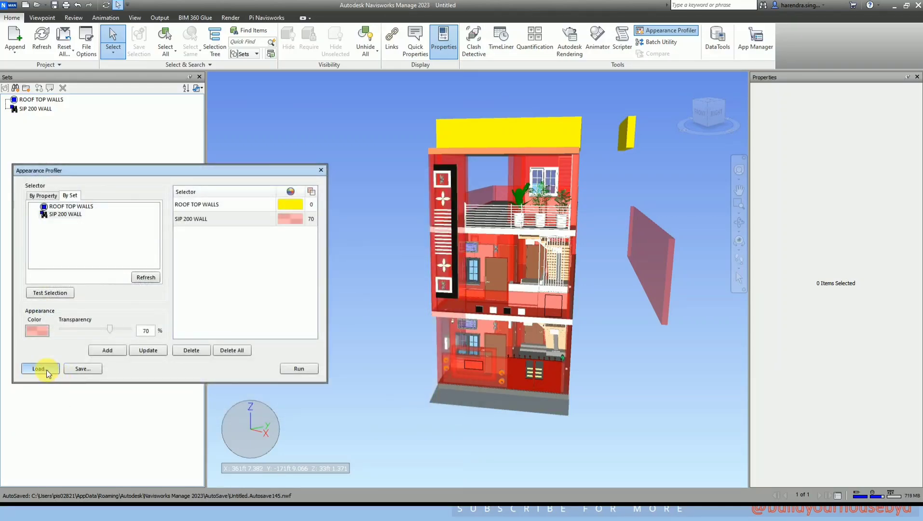
{"action": "left_click", "coordinate": [39, 368]}
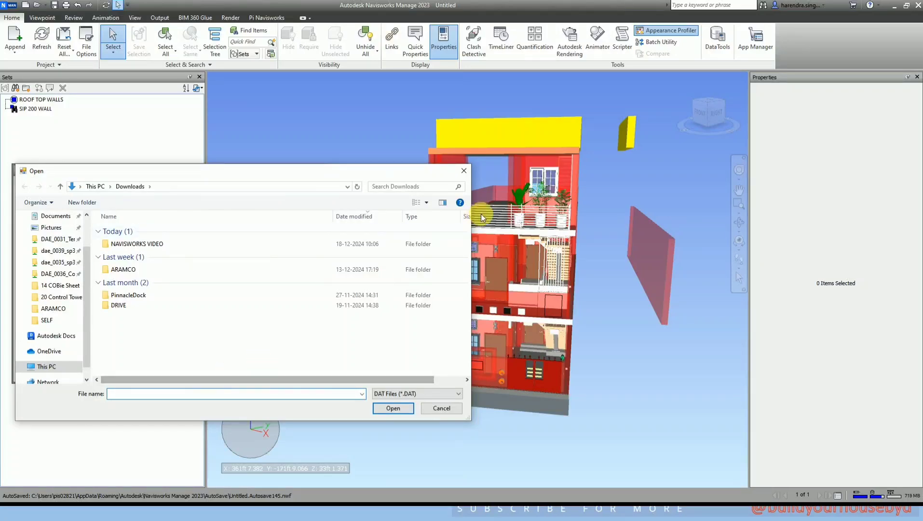
{"action": "left_click", "coordinate": [462, 172]}
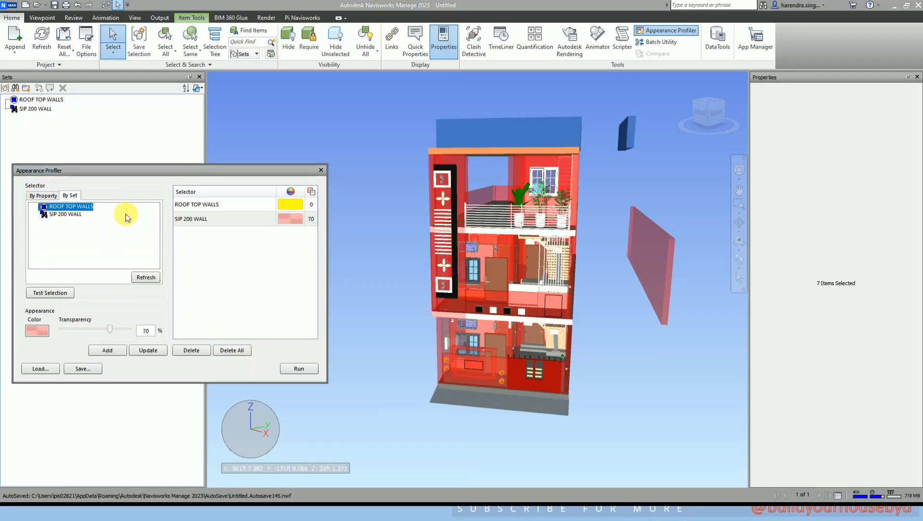
Step: Set the transparency of the SIP 200 WALL rule to 0% and update the rule
{"action": "left_click", "coordinate": [73, 233]}
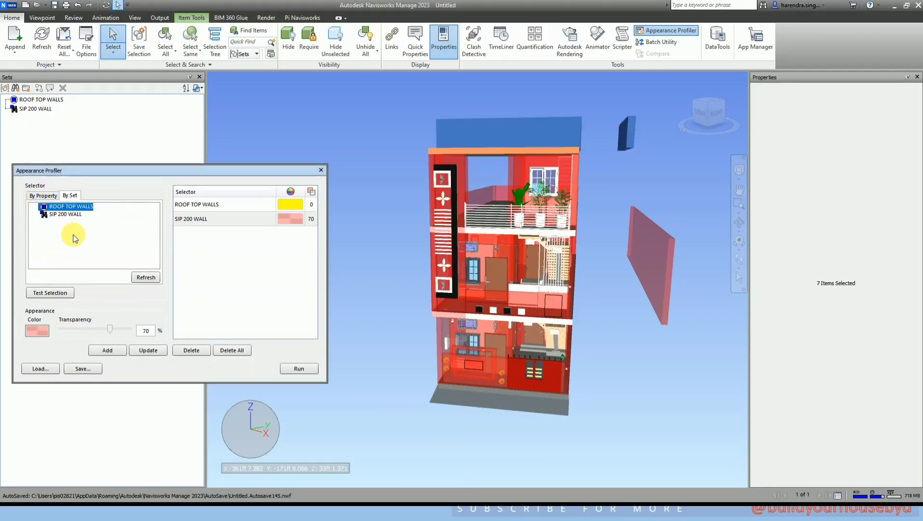
{"action": "left_click", "coordinate": [73, 215]}
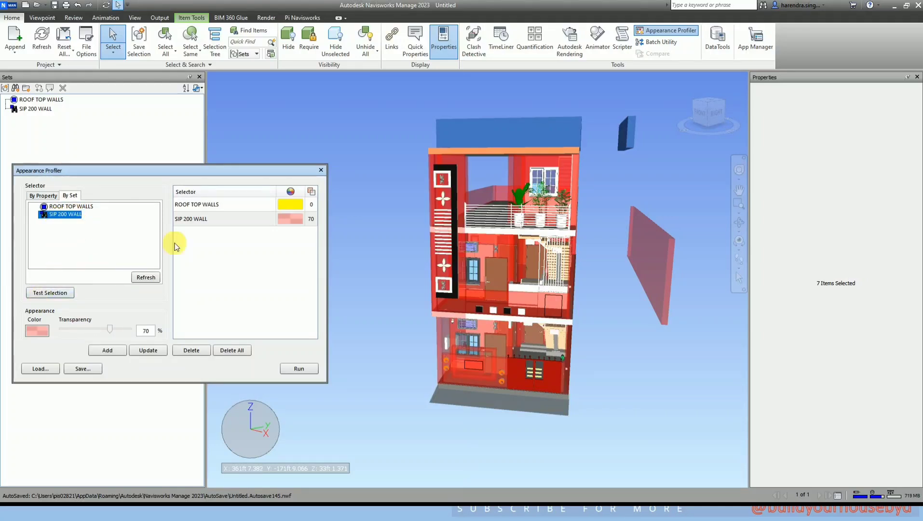
{"action": "left_click_drag", "start_coordinate": [111, 330], "coordinate": [51, 332]}
{"action": "left_click", "coordinate": [148, 351]}
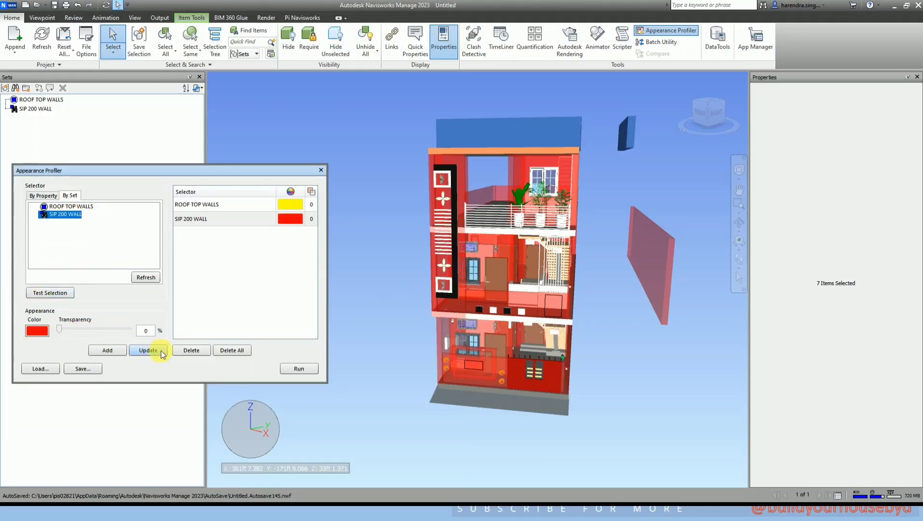
Step: Run the appearance profile on the model and test which items the SIP 200 WALL set selects
{"action": "left_click", "coordinate": [297, 368]}
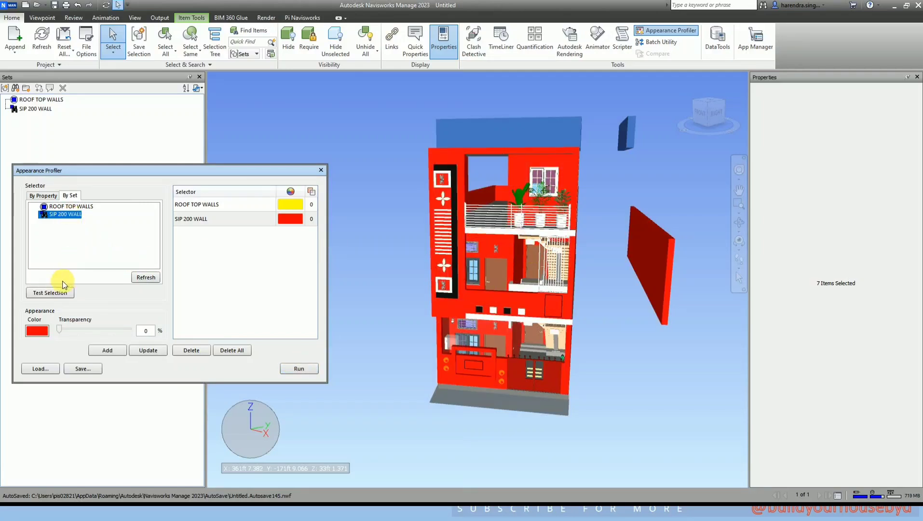
{"action": "left_click", "coordinate": [50, 293]}
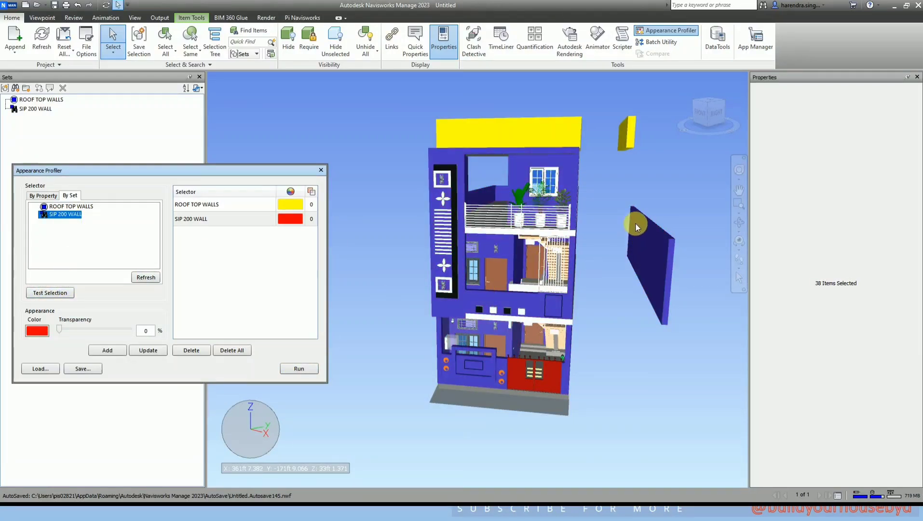
{"action": "scroll", "coordinate": [594, 291], "scroll_direction": "up", "scroll_amount": 3}
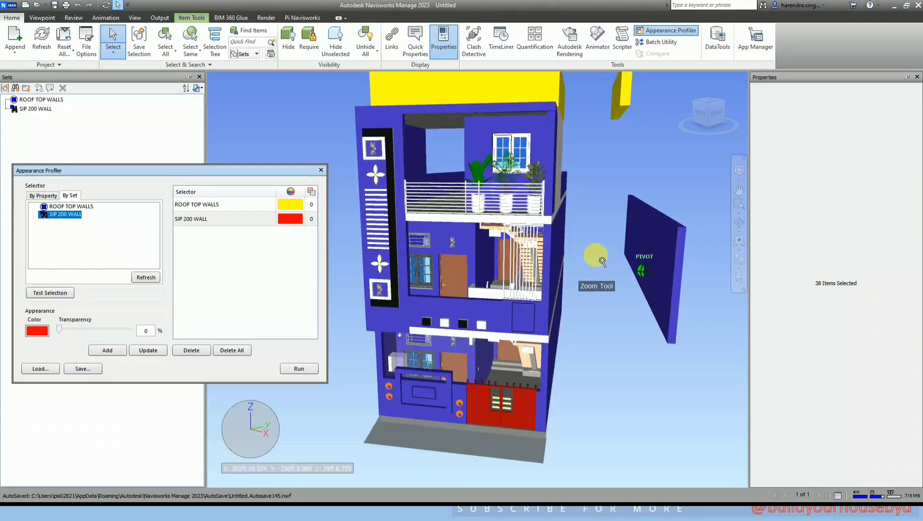
{"action": "middle_click_drag", "start_coordinate": [597, 225], "coordinate": [544, 204], "text": "shift"}
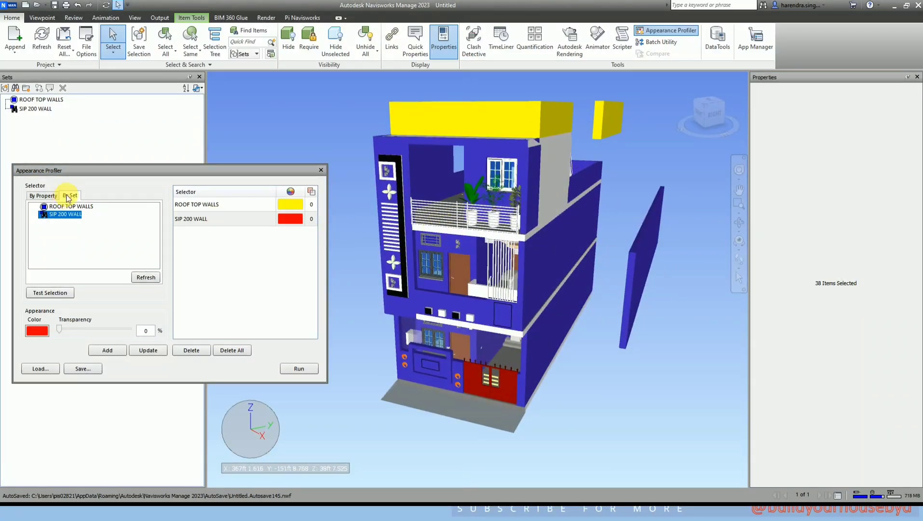
Step: Change the selector to work by property, select the uncoloured side wall of the top floor and copy its Type value
{"action": "left_click", "coordinate": [42, 196]}
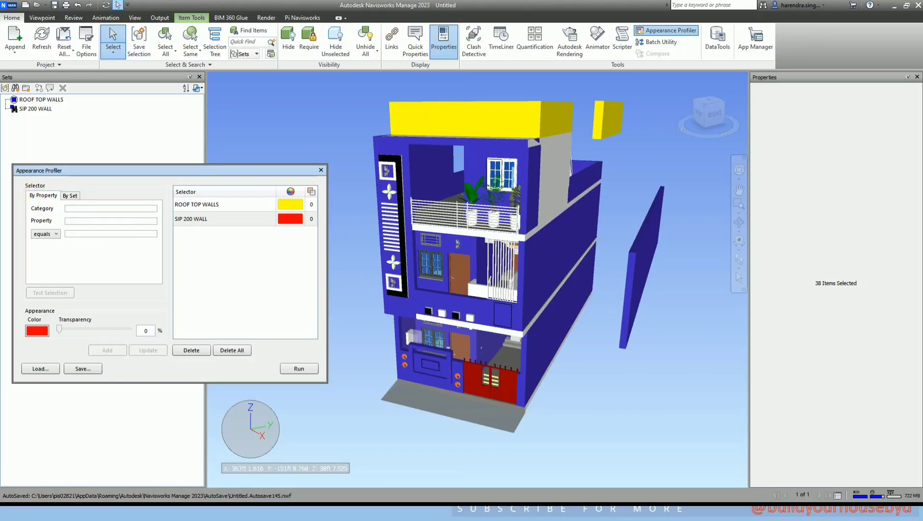
{"action": "left_click", "coordinate": [304, 439]}
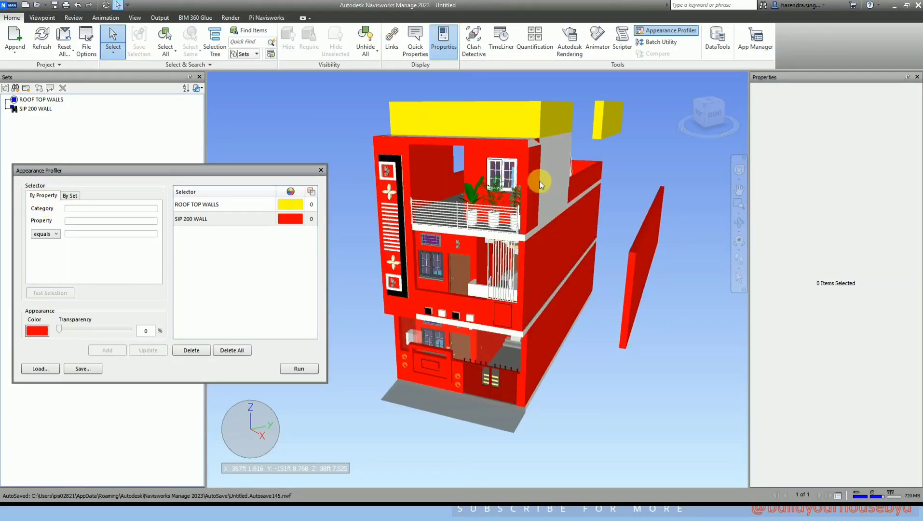
{"action": "left_click", "coordinate": [556, 180]}
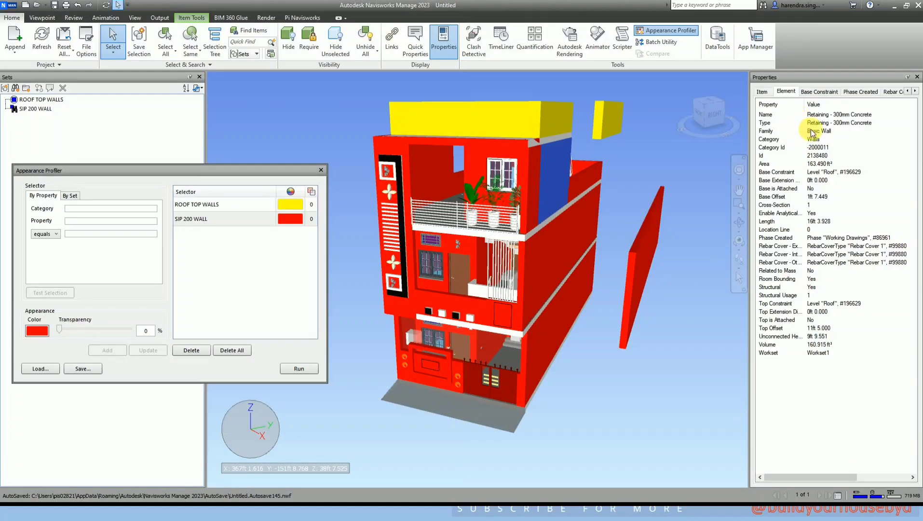
{"action": "right_click", "coordinate": [856, 123]}
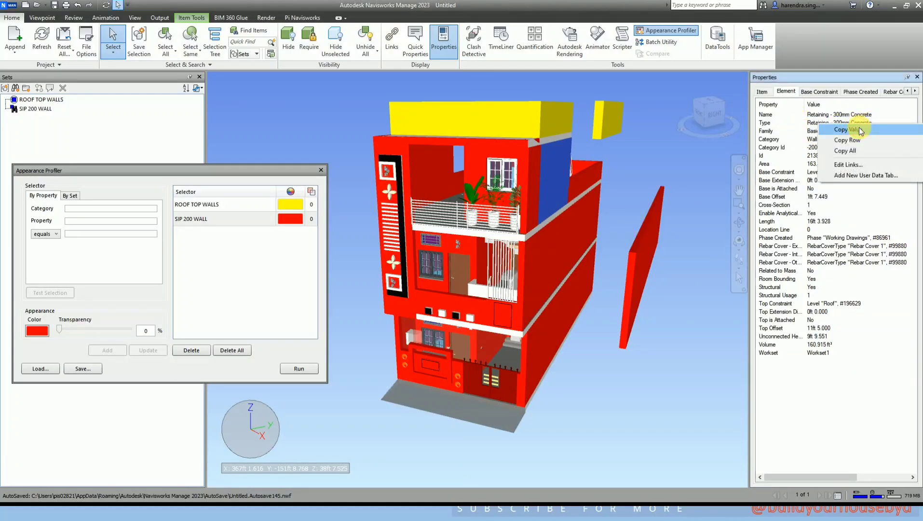
{"action": "left_click", "coordinate": [859, 131]}
Step: Define the property selector with category Element and property Type, keeping the equals condition
{"action": "left_click", "coordinate": [116, 209]}
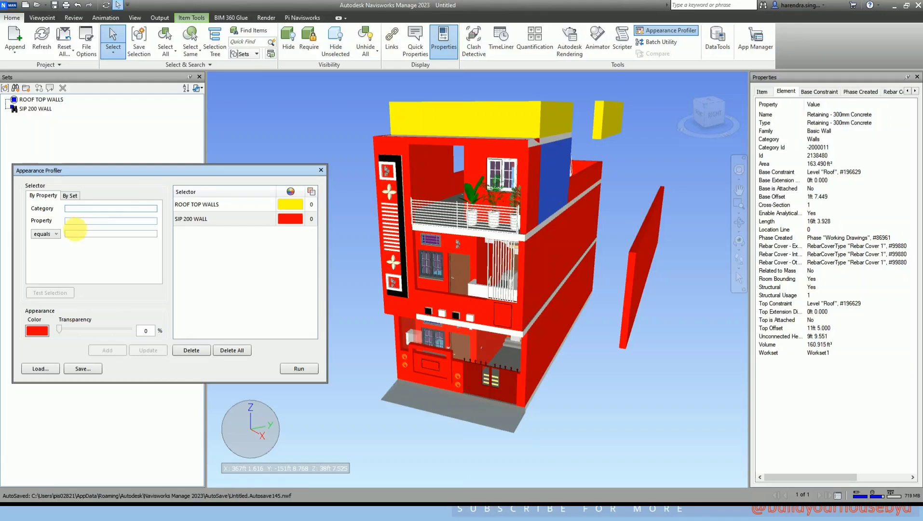
{"action": "left_click", "coordinate": [91, 222]}
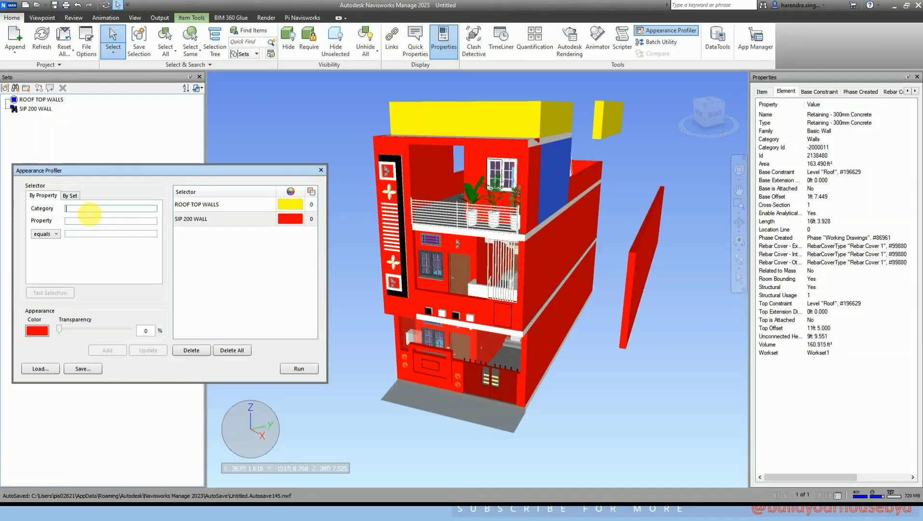
{"action": "type", "text": "Element"}
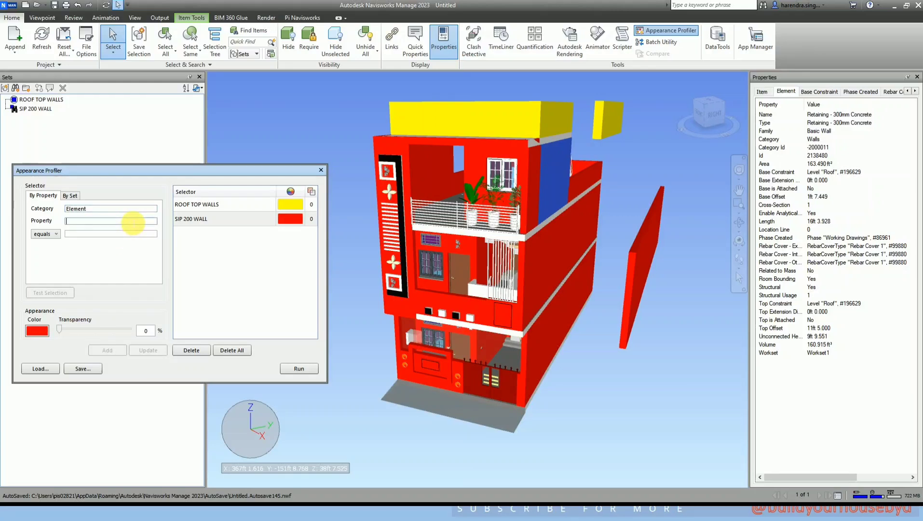
{"action": "left_click", "coordinate": [137, 221]}
{"action": "type", "text": "Ty"}
{"action": "left_click", "coordinate": [56, 234]}
{"action": "left_click", "coordinate": [87, 233]}
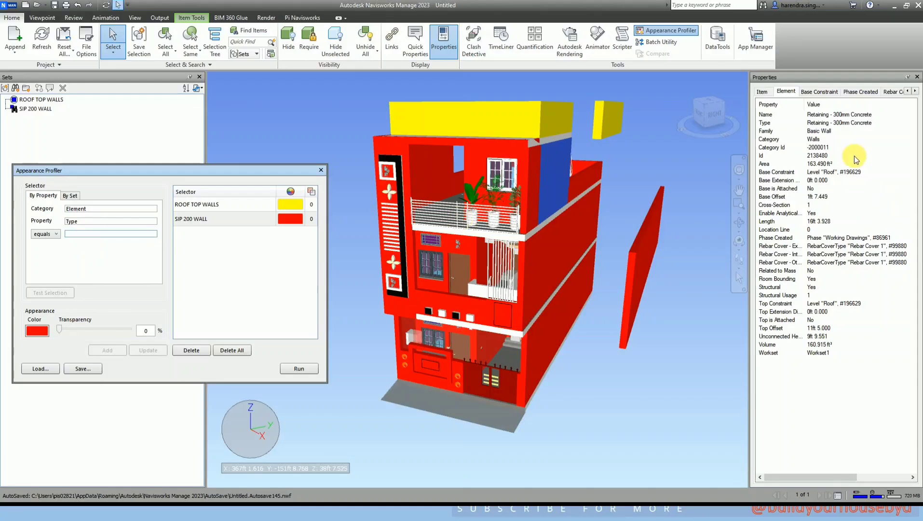
Step: Copy the selected wall's Type value, Retaining - 300mm Concrete, into the selector's equals value
{"action": "right_click", "coordinate": [844, 123]}
{"action": "left_click", "coordinate": [849, 127]}
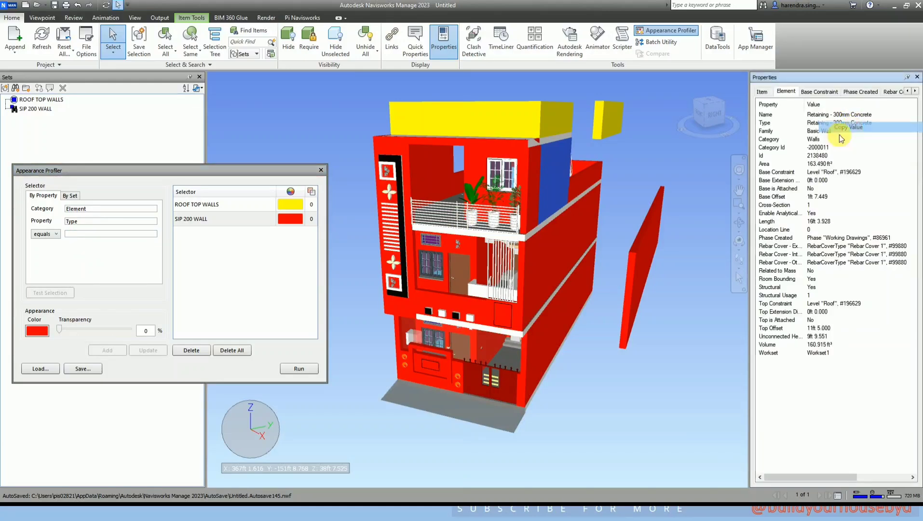
{"action": "left_click", "coordinate": [133, 236]}
{"action": "key", "text": "ctrl+v"}
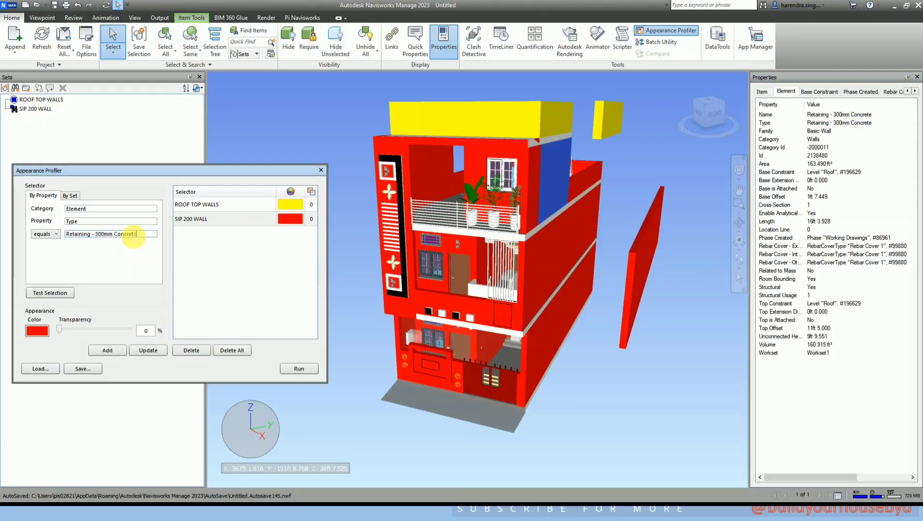
Step: Add the Retaining - 300mm Concrete rule with a dark magenta colour and run the profile on the model
{"action": "left_click", "coordinate": [43, 332]}
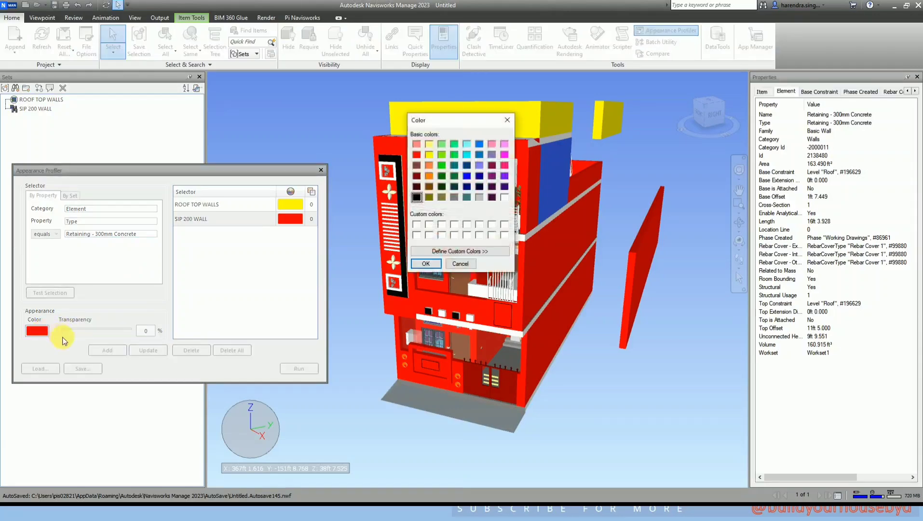
{"action": "left_click", "coordinate": [493, 165]}
{"action": "left_click", "coordinate": [426, 264]}
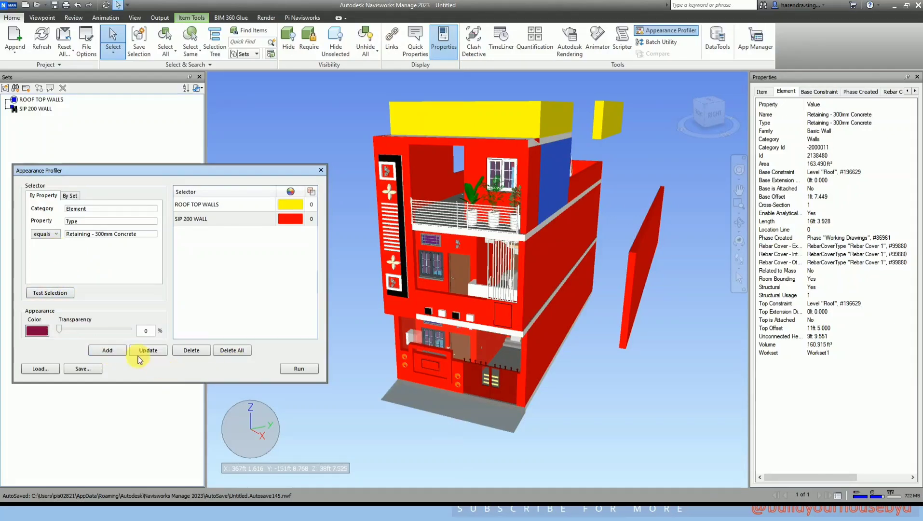
{"action": "left_click", "coordinate": [108, 351]}
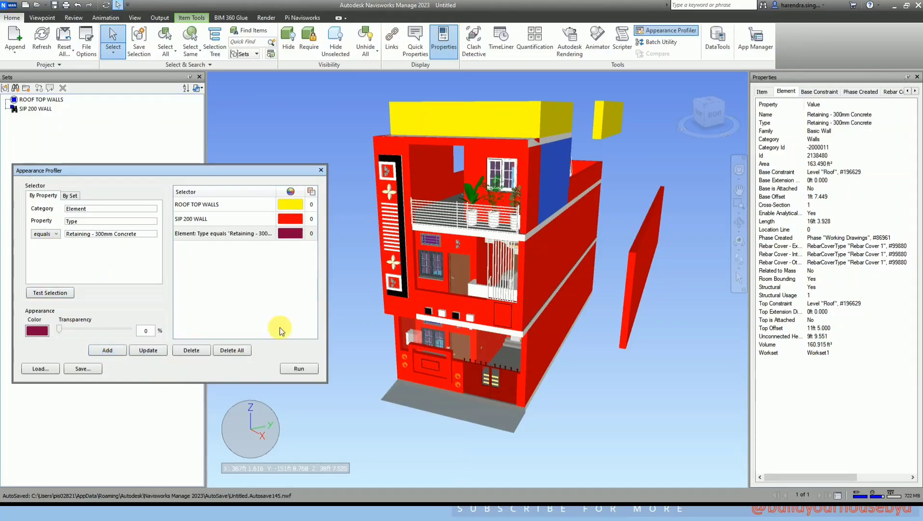
{"action": "left_click", "coordinate": [300, 369]}
Step: Inspect the Type property of the dark magenta walls on the top floor and the rooftop against the rule's value
{"action": "left_click", "coordinate": [609, 385]}
{"action": "scroll", "coordinate": [593, 141], "scroll_direction": "up", "scroll_amount": 6}
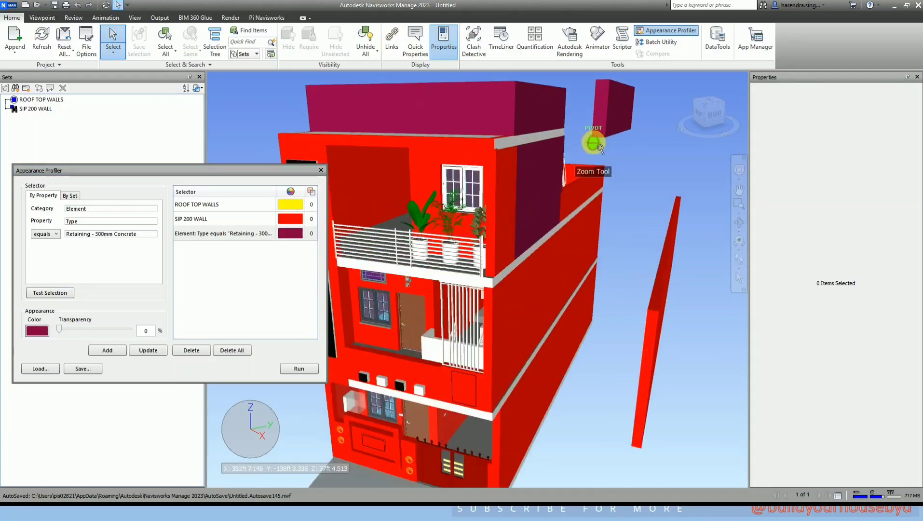
{"action": "left_click", "coordinate": [513, 199]}
{"action": "scroll", "coordinate": [526, 200], "scroll_direction": "up", "scroll_amount": 5}
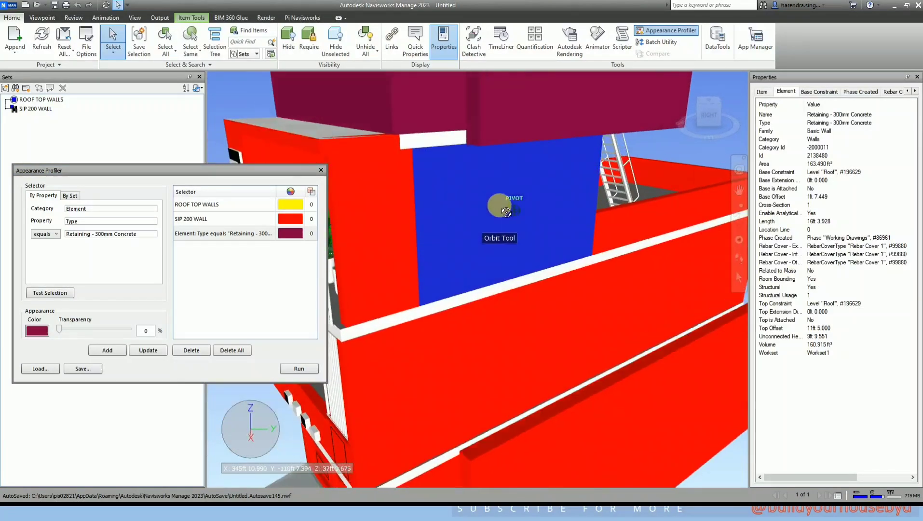
{"action": "key", "text": "Escape"}
{"action": "left_click", "coordinate": [504, 209]}
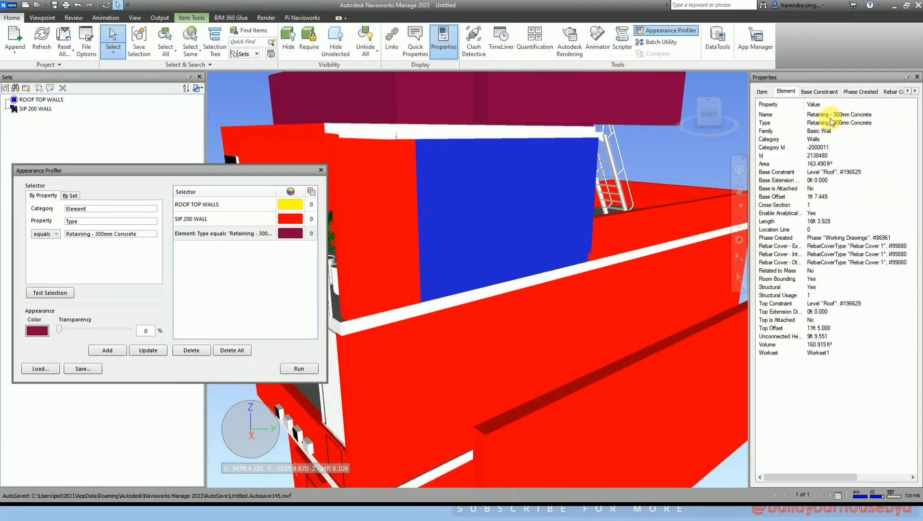
{"action": "key", "text": "Escape"}
{"action": "left_click", "coordinate": [432, 94]}
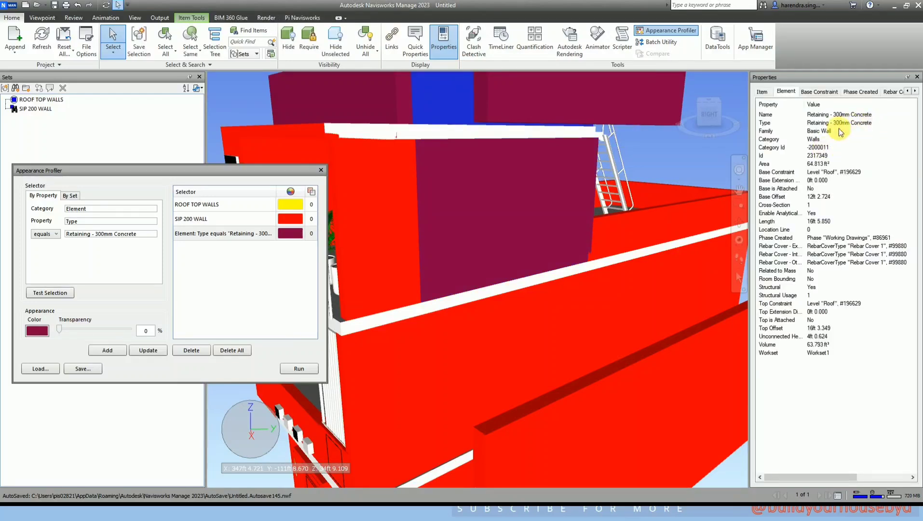
{"action": "key", "text": "Escape"}
{"action": "scroll", "coordinate": [554, 201], "scroll_direction": "down", "scroll_amount": 4}
{"action": "left_click", "coordinate": [536, 203]}
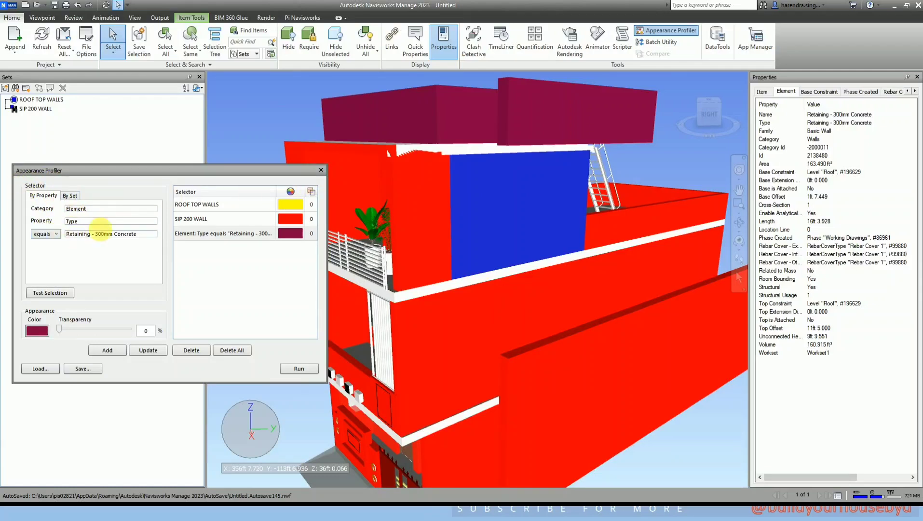
Step: Close the Appearance Profiler, and examine the Find Items search criteria and the PDF notes on resetting appearances
{"action": "left_click", "coordinate": [321, 170]}
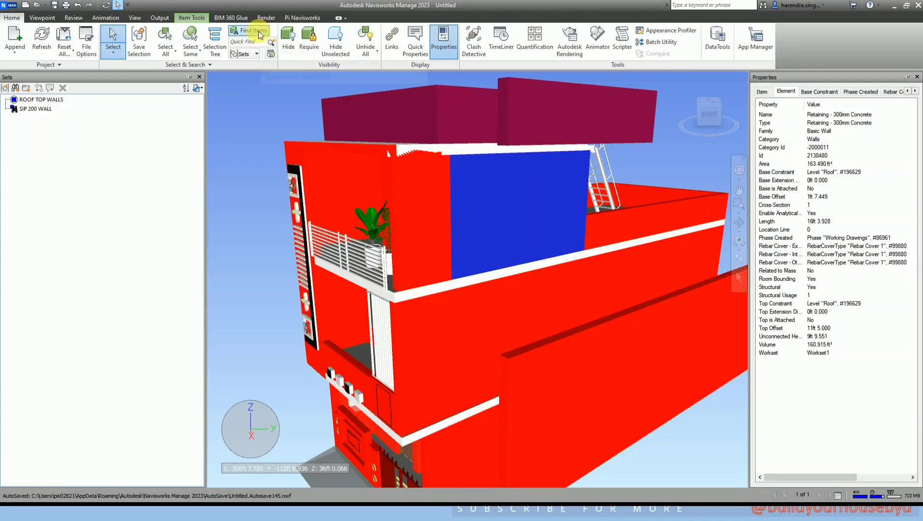
{"action": "left_click", "coordinate": [258, 33]}
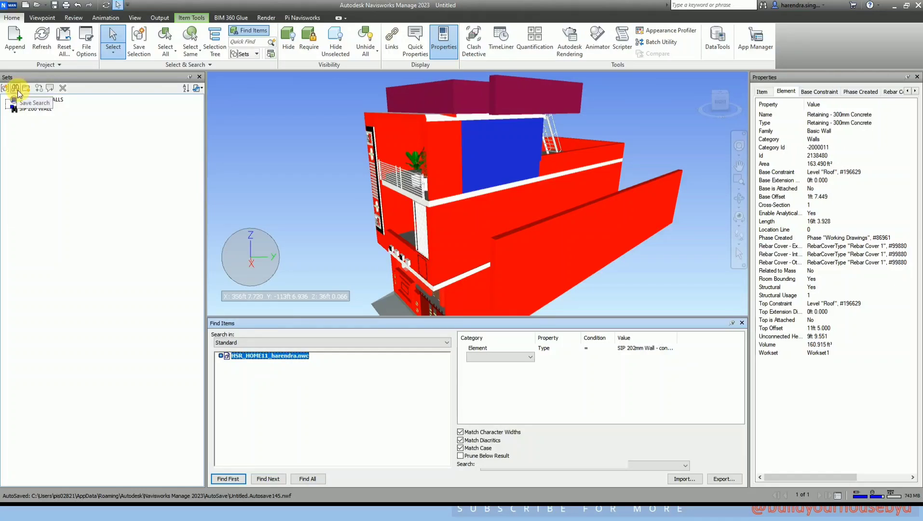
{"action": "left_click", "coordinate": [741, 323]}
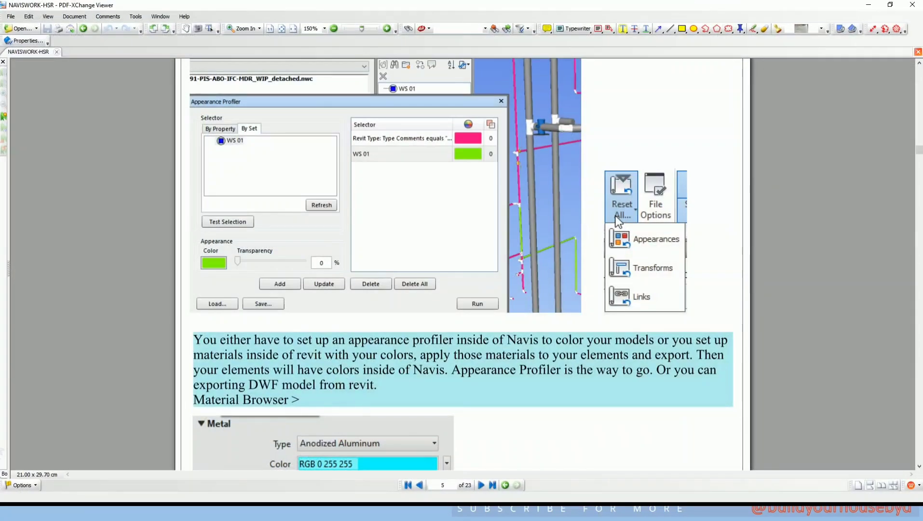
{"action": "scroll", "coordinate": [256, 362], "scroll_direction": "up", "scroll_amount": 1}
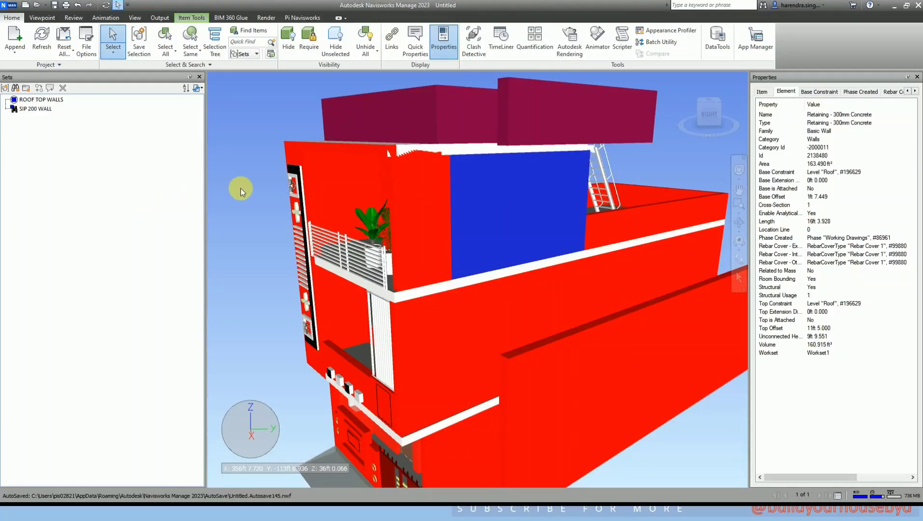
Step: Clear the wall selection and reset all appearances to the model's original colours
{"action": "left_click", "coordinate": [241, 188]}
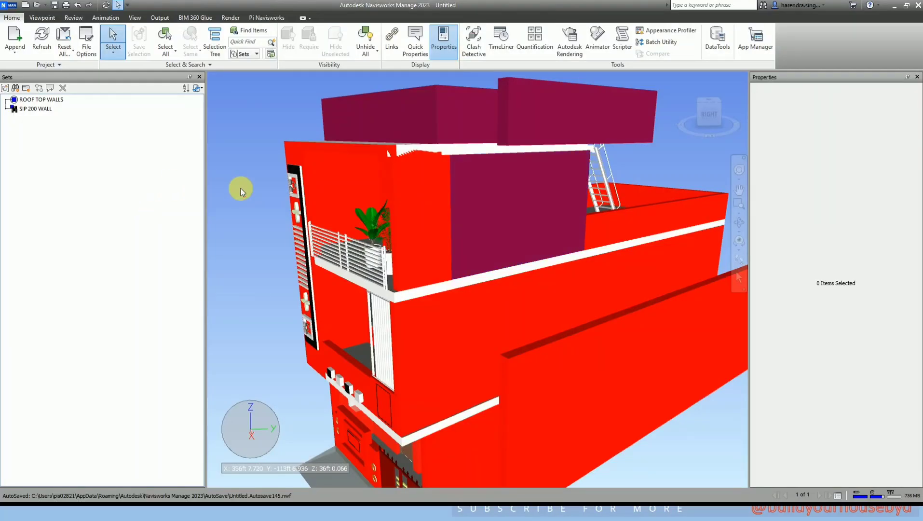
{"action": "scroll", "coordinate": [241, 188], "scroll_direction": "down", "scroll_amount": 1}
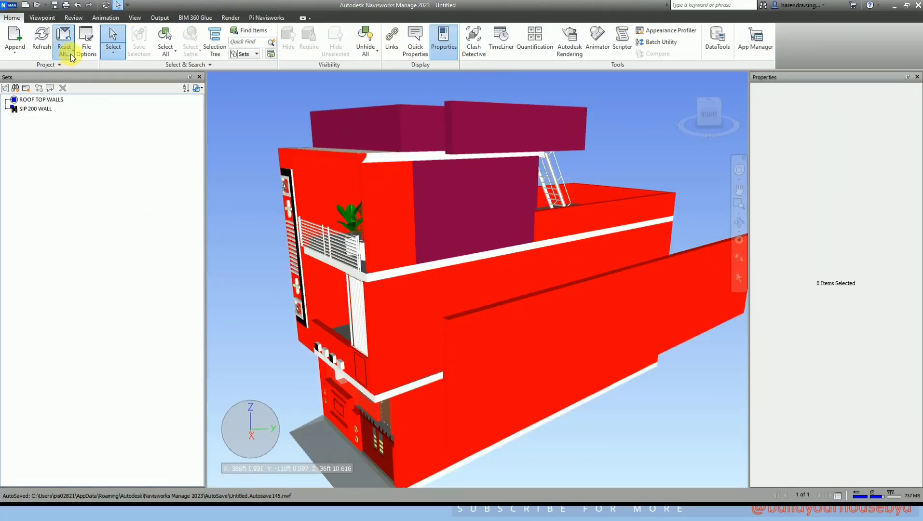
{"action": "left_click", "coordinate": [64, 46]}
{"action": "left_click", "coordinate": [80, 72]}
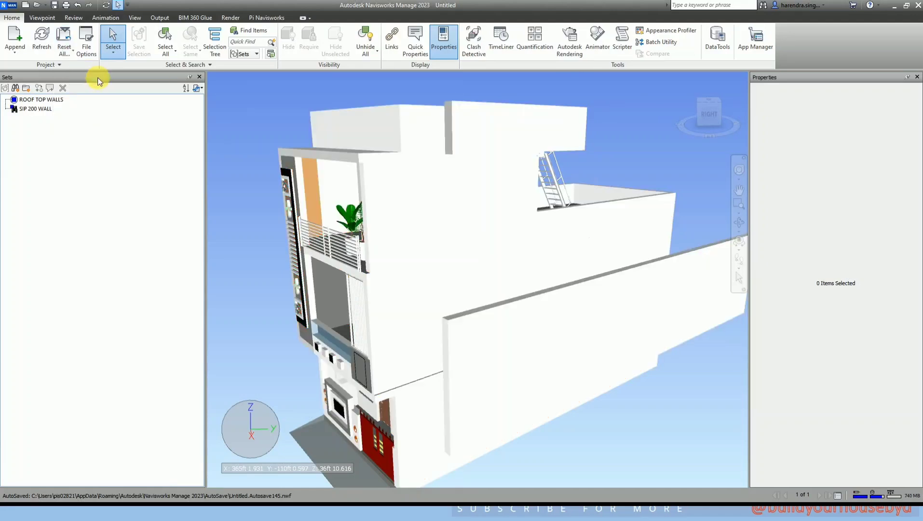
Step: Reopen the Appearance Profiler, run the three existing rules on the model again and close the profiler
{"action": "left_click", "coordinate": [69, 55]}
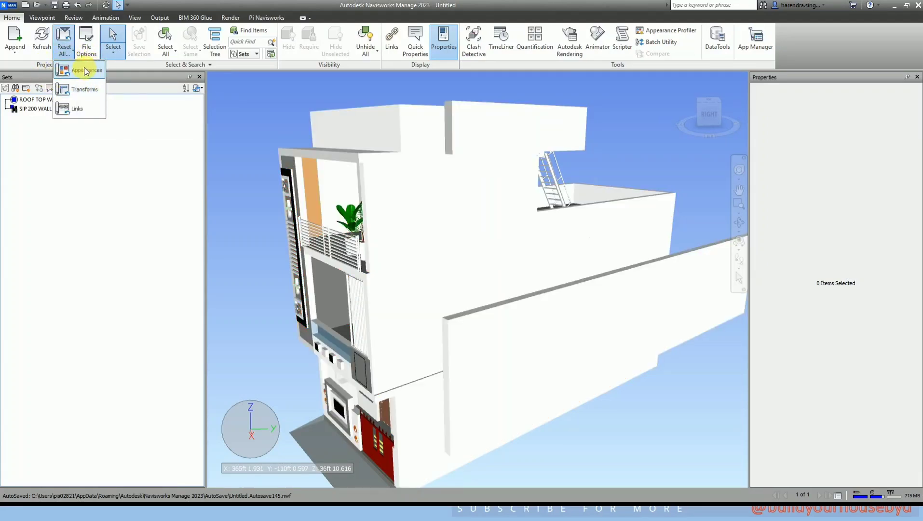
{"action": "left_click", "coordinate": [670, 32]}
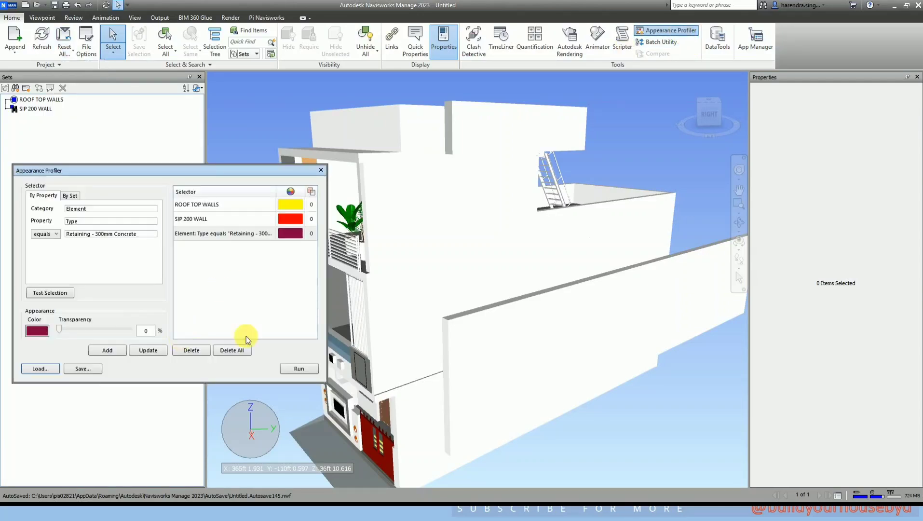
{"action": "left_click", "coordinate": [295, 368]}
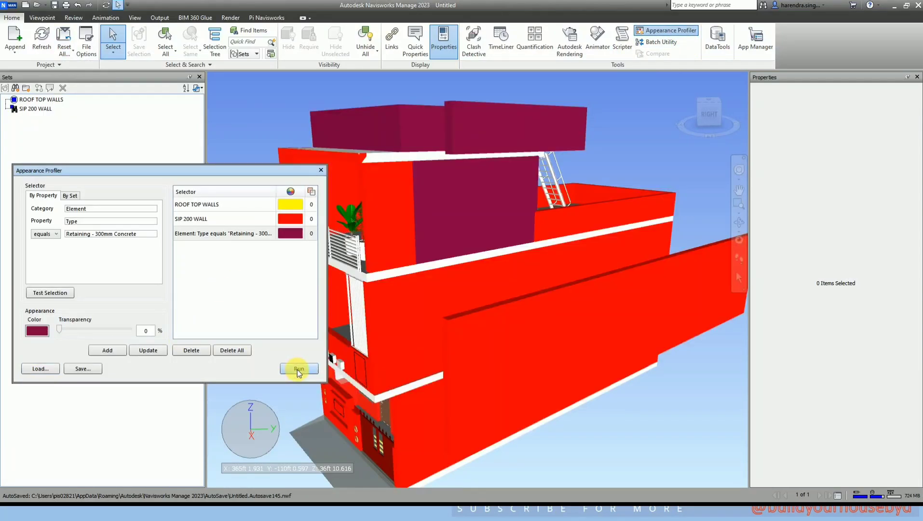
{"action": "left_click", "coordinate": [321, 170]}
Step: Reset the profiled appearances once more and switch to the NAVISWORK-HSR notes in PDF-XChange Viewer
{"action": "left_click", "coordinate": [64, 46]}
{"action": "left_click", "coordinate": [77, 70]}
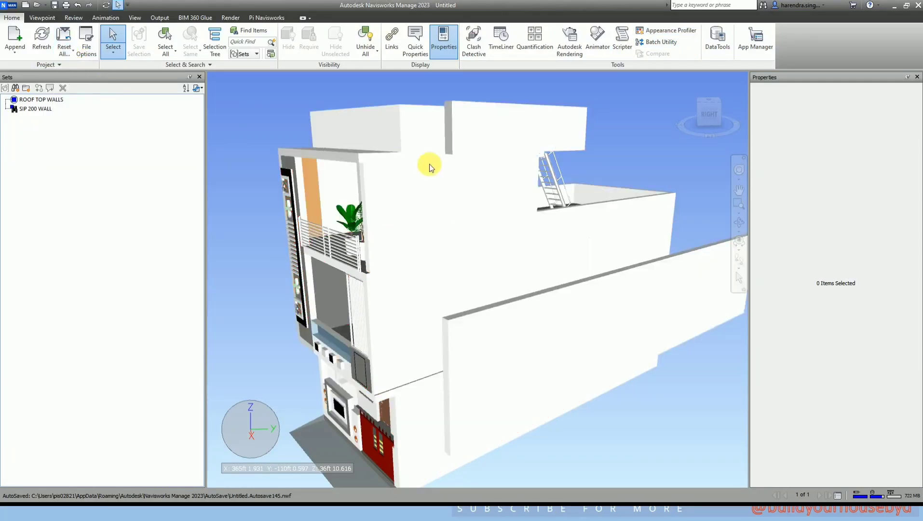
{"action": "scroll", "coordinate": [366, 211], "scroll_direction": "down", "scroll_amount": 2}
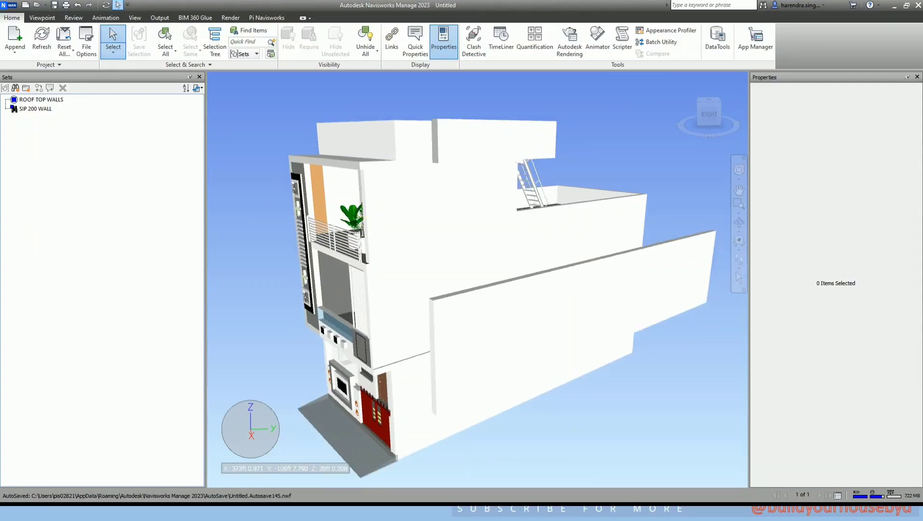
{"action": "key", "text": "alt+Tab"}
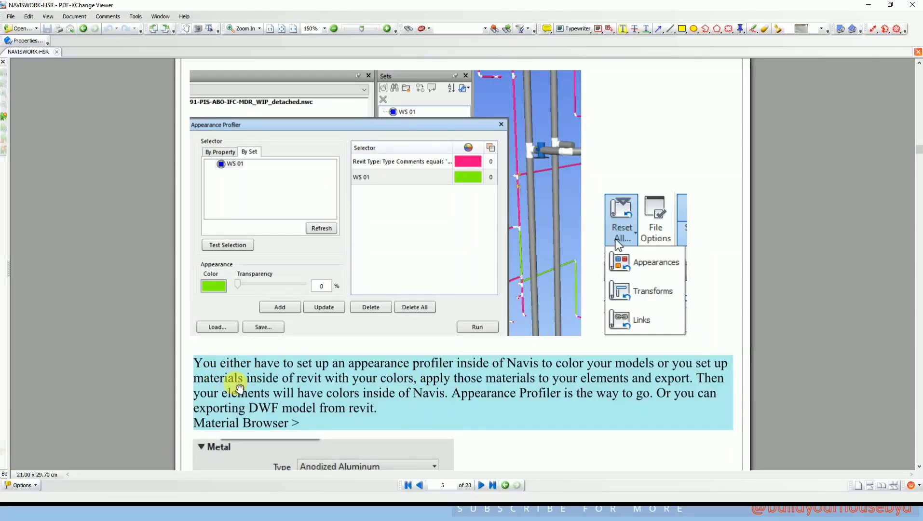
Step: Switch to Revit, select the freestanding wall beside the house and open the Material Browser, dismissing the save reminder
{"action": "scroll", "coordinate": [331, 389], "scroll_direction": "down", "scroll_amount": 2}
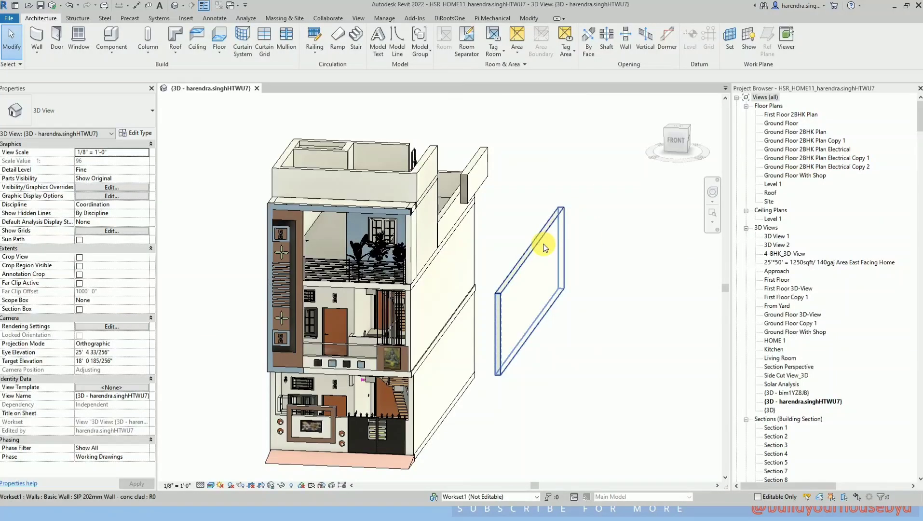
{"action": "left_click", "coordinate": [544, 247]}
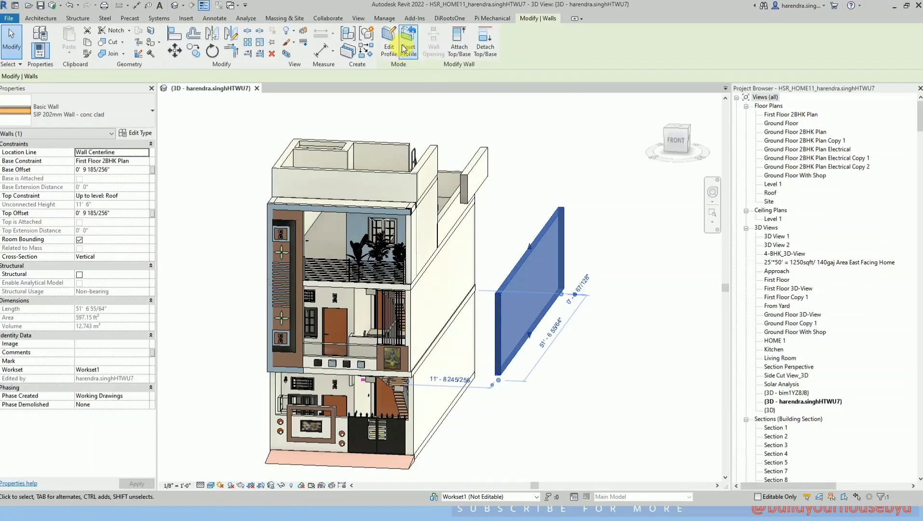
{"action": "left_click", "coordinate": [384, 18]}
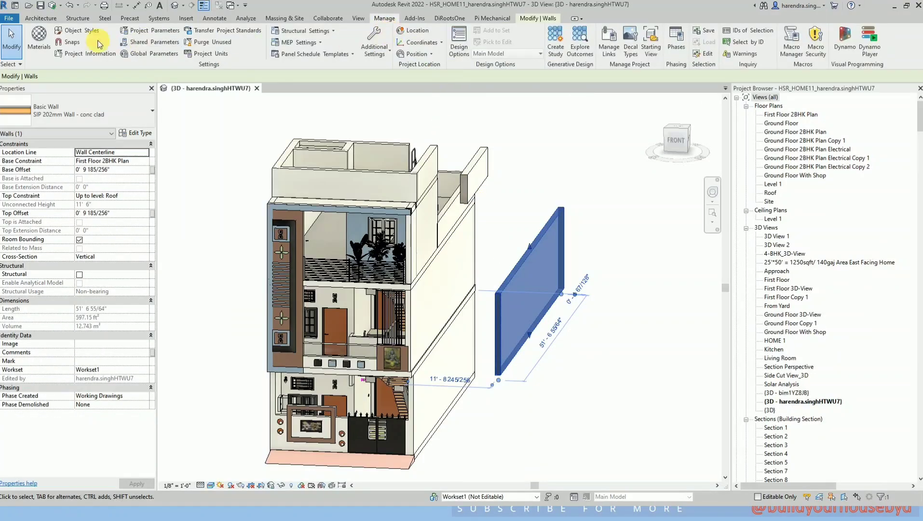
{"action": "left_click", "coordinate": [39, 39]}
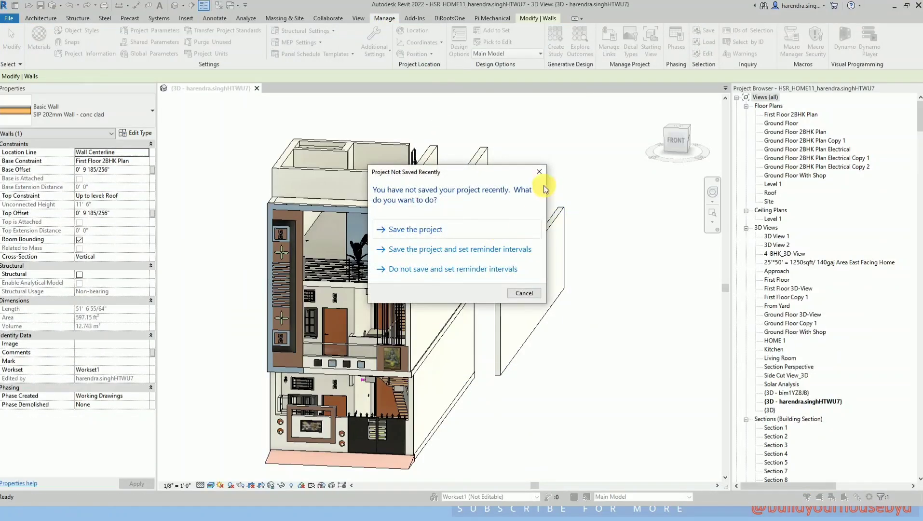
{"action": "left_click", "coordinate": [536, 170]}
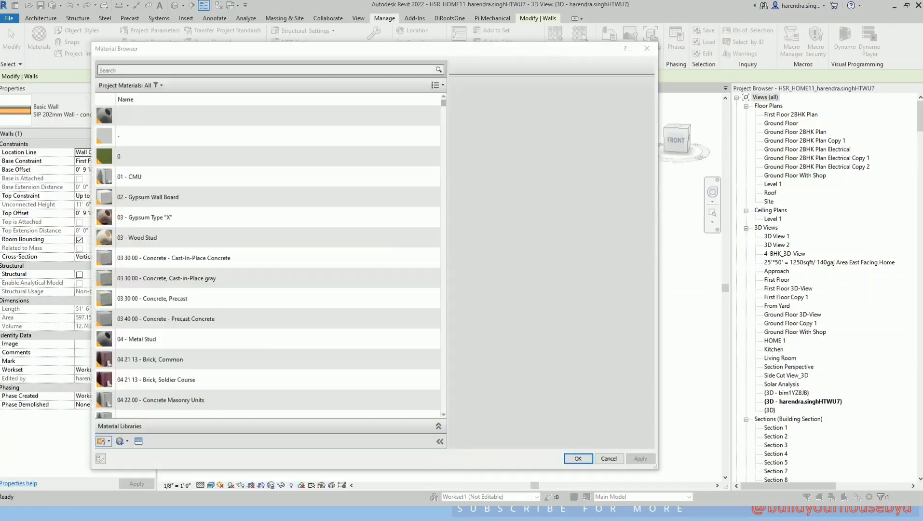
Step: Examine the graphics settings of the 04 21 13 - Brick, Common material, close the Material Browser and return to the NAVISWORK-HSR notes
{"action": "left_click", "coordinate": [384, 323]}
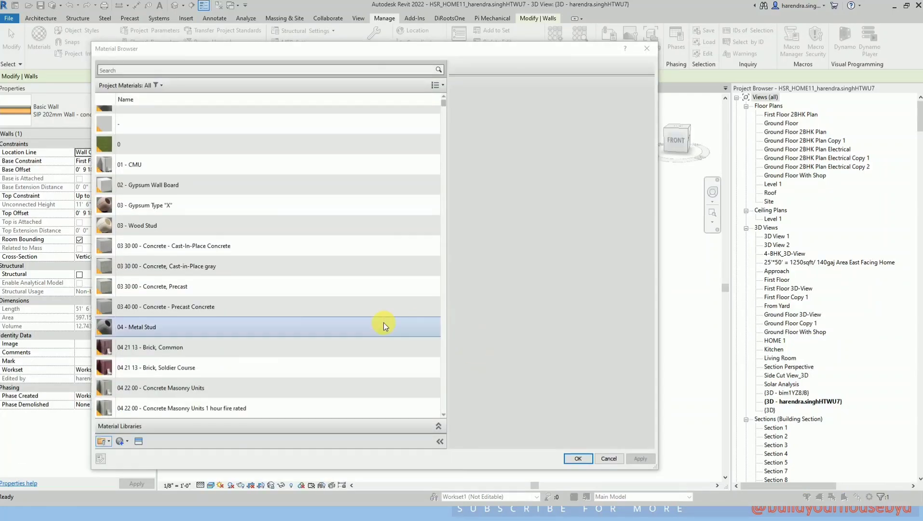
{"action": "left_click", "coordinate": [207, 355]}
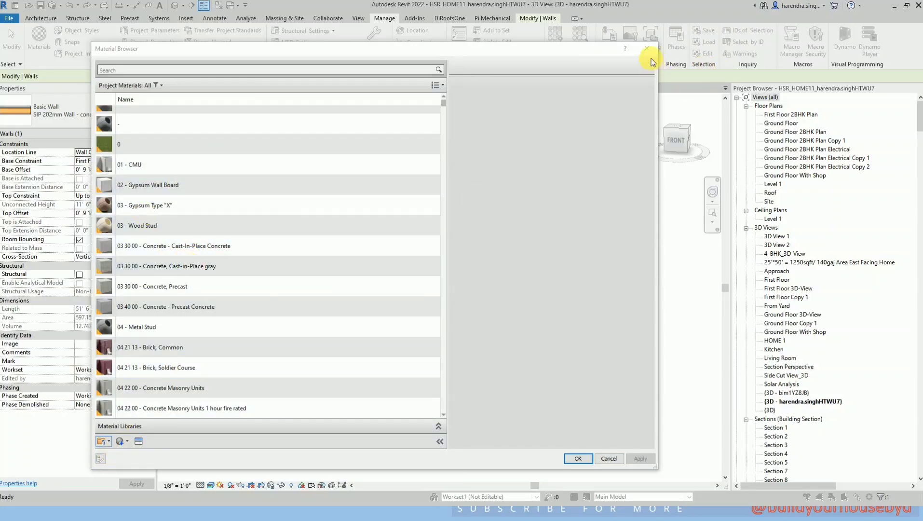
{"action": "left_click", "coordinate": [198, 347]}
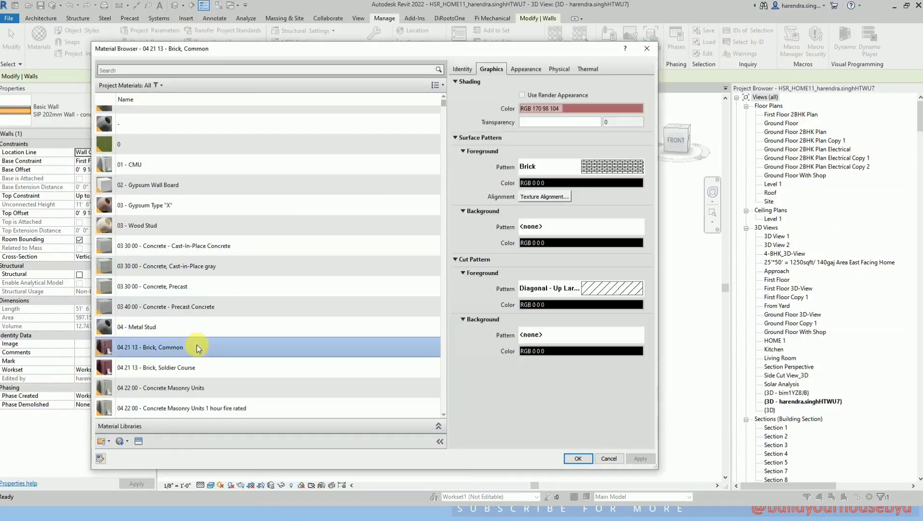
{"action": "left_click", "coordinate": [647, 49]}
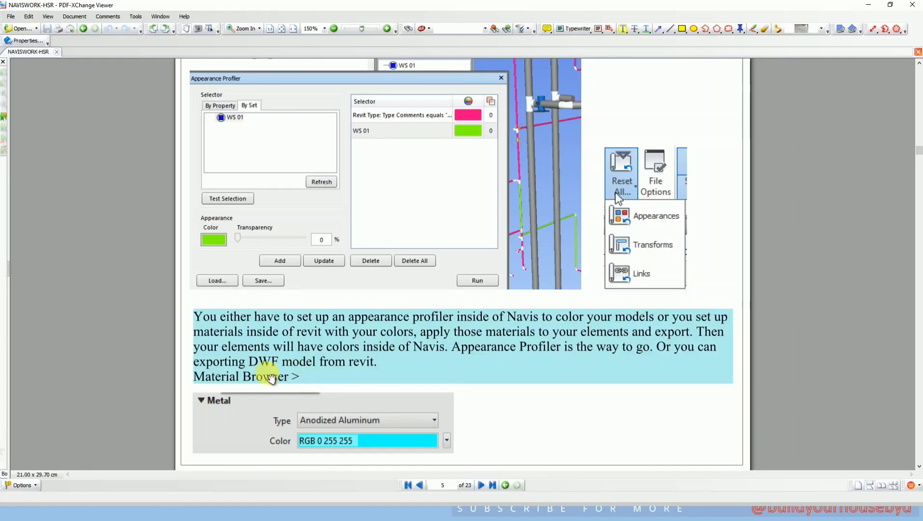
{"action": "scroll", "coordinate": [199, 380], "scroll_direction": "down", "scroll_amount": 1}
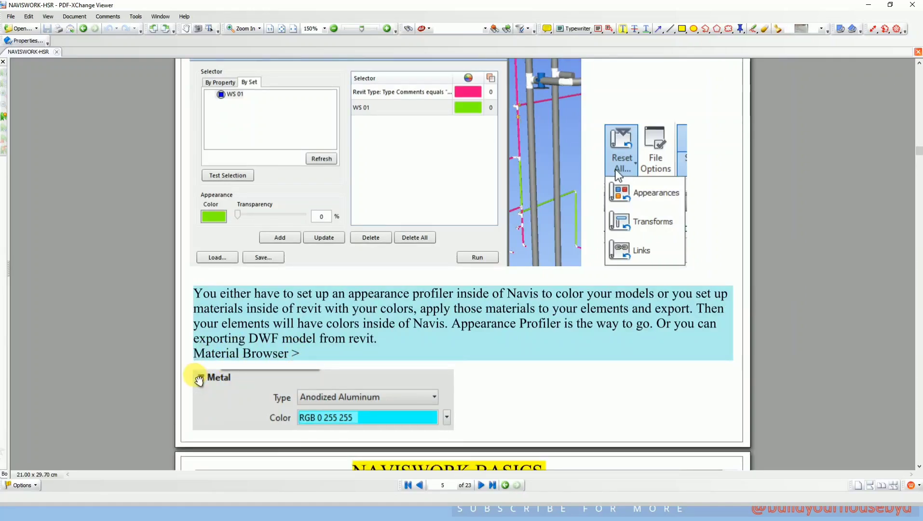